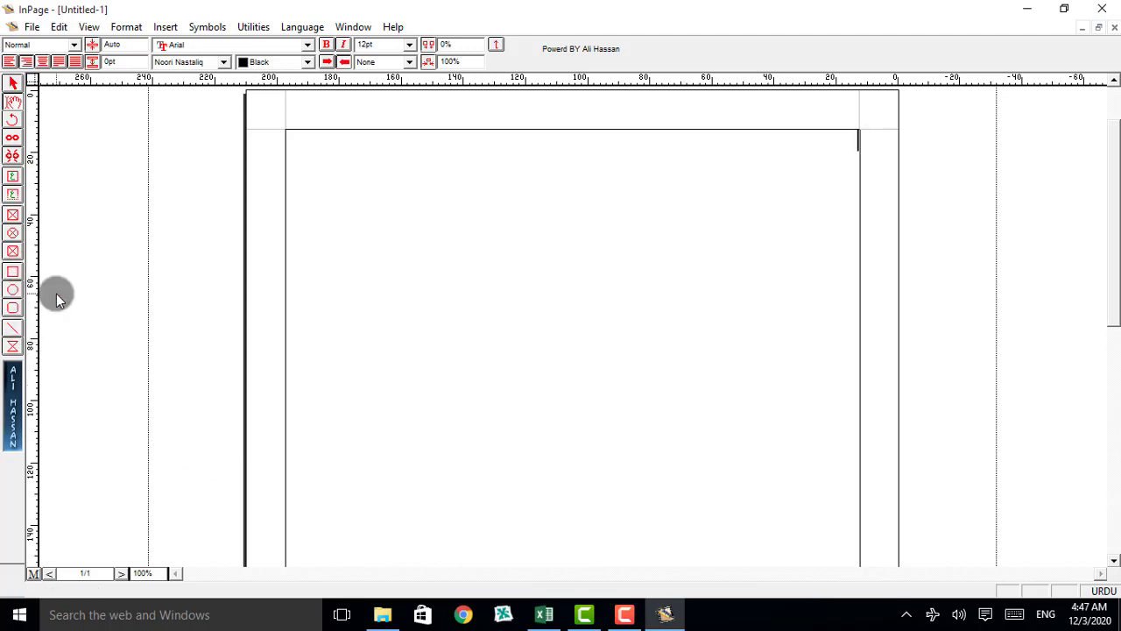
click(13, 328)
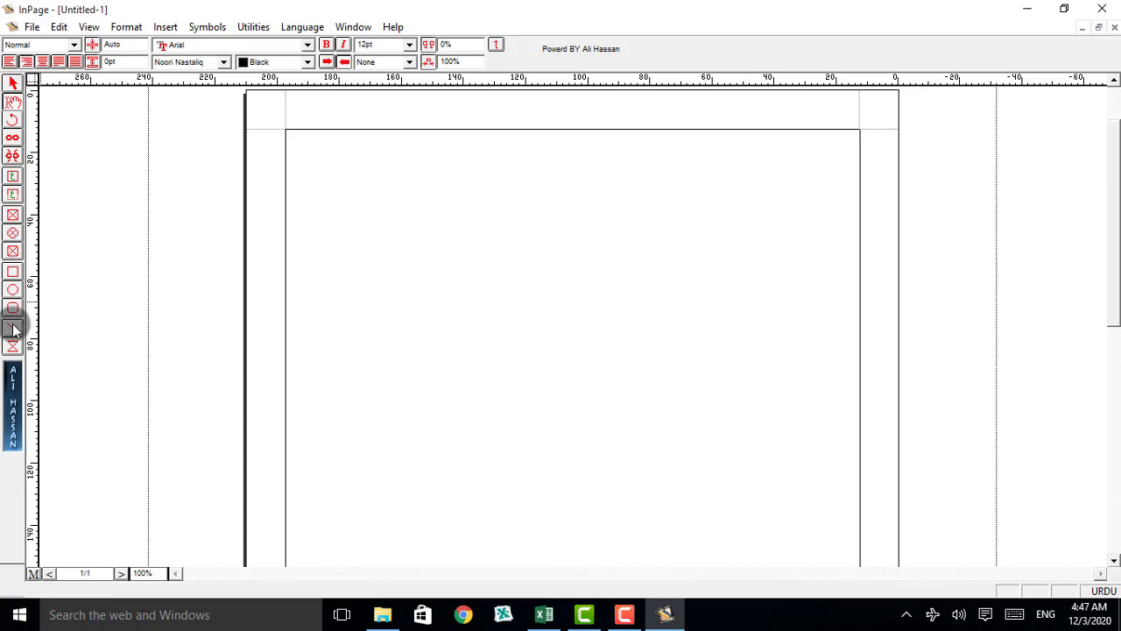
click(16, 347)
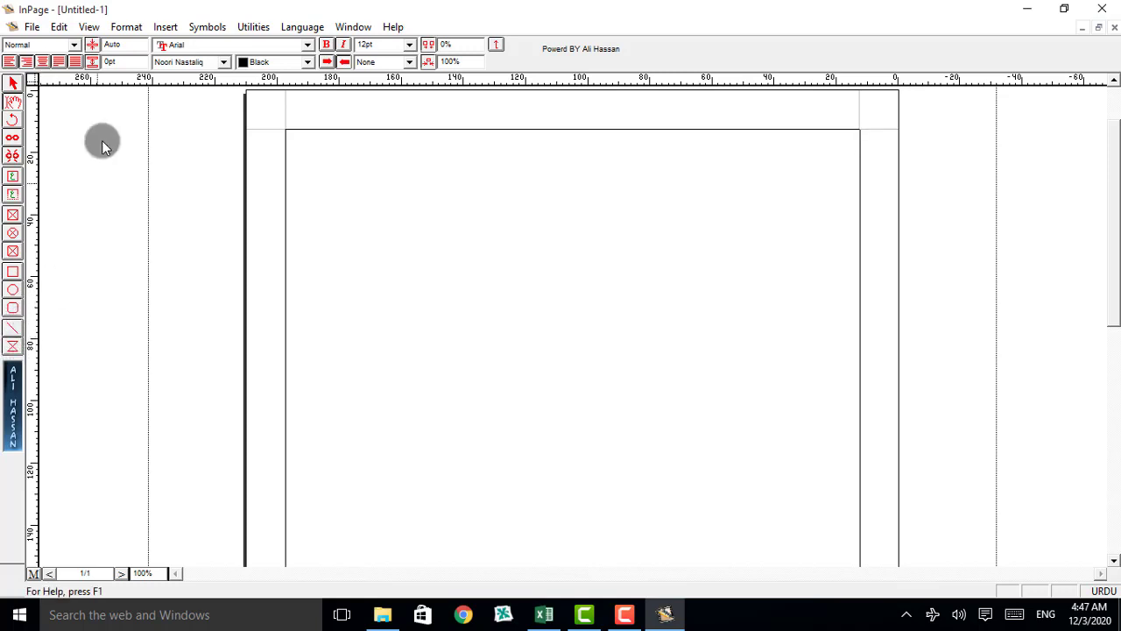
click(12, 122)
click(12, 178)
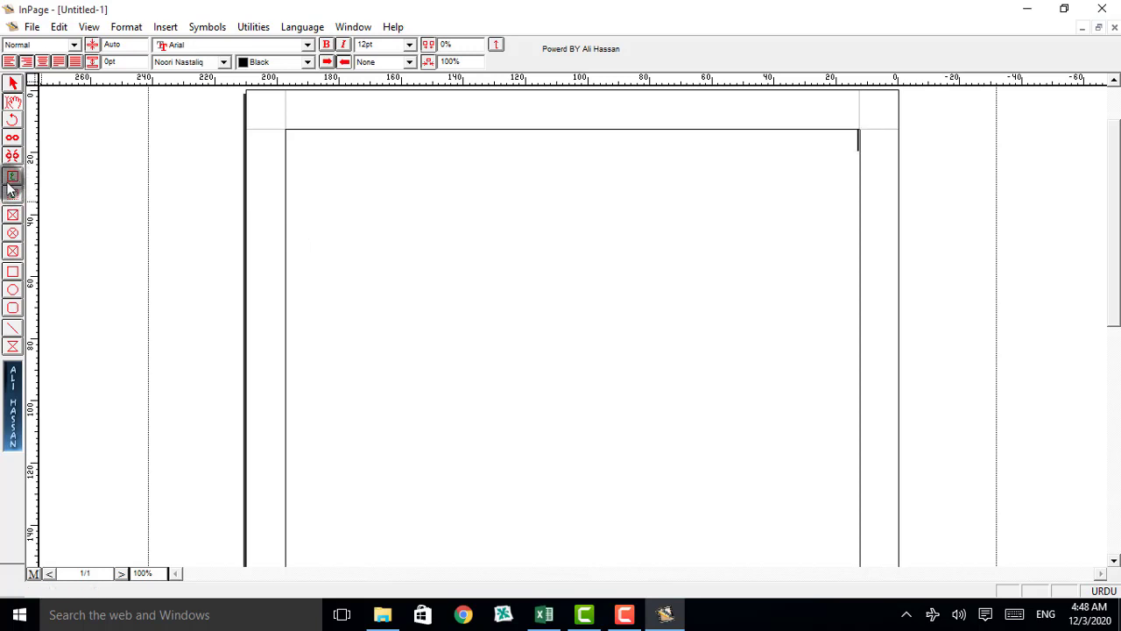
click(13, 192)
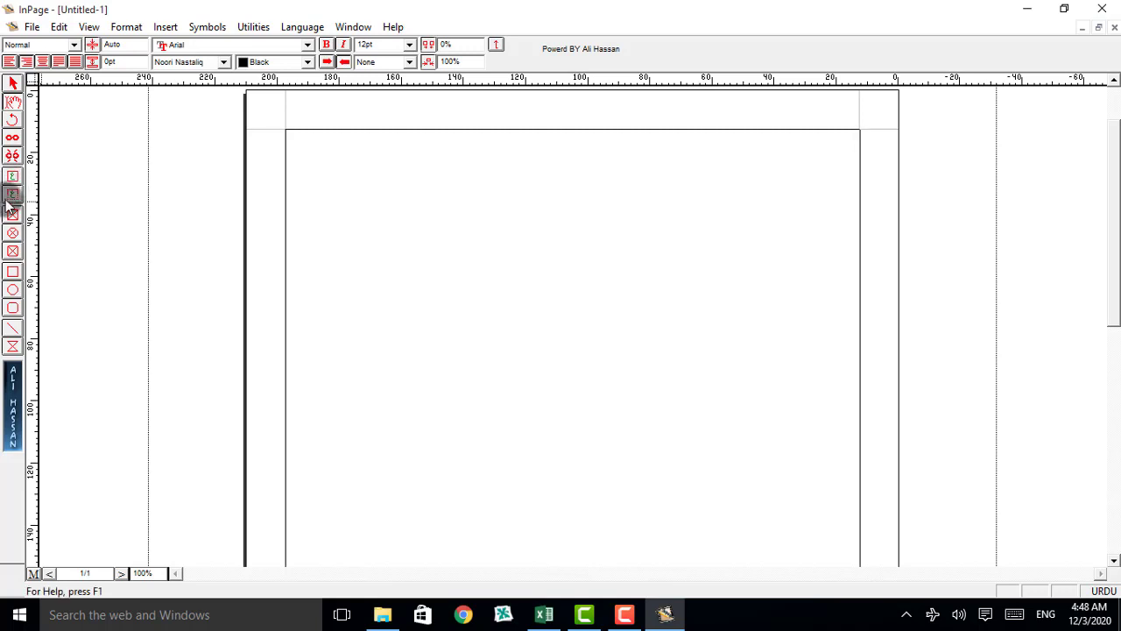
click(13, 201)
click(12, 195)
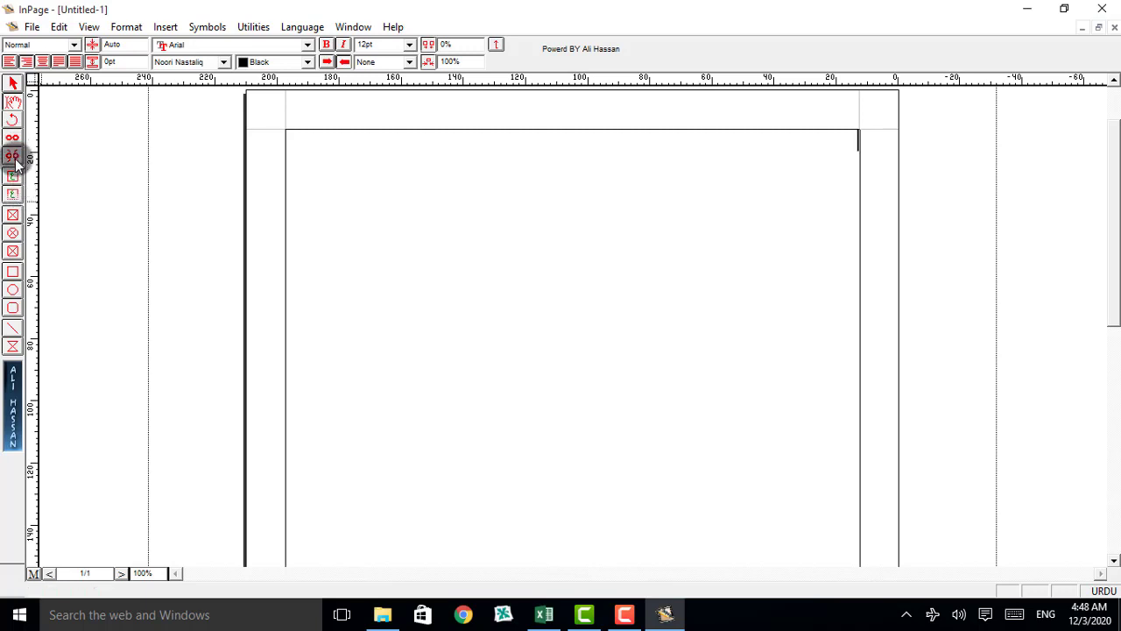
click(12, 177)
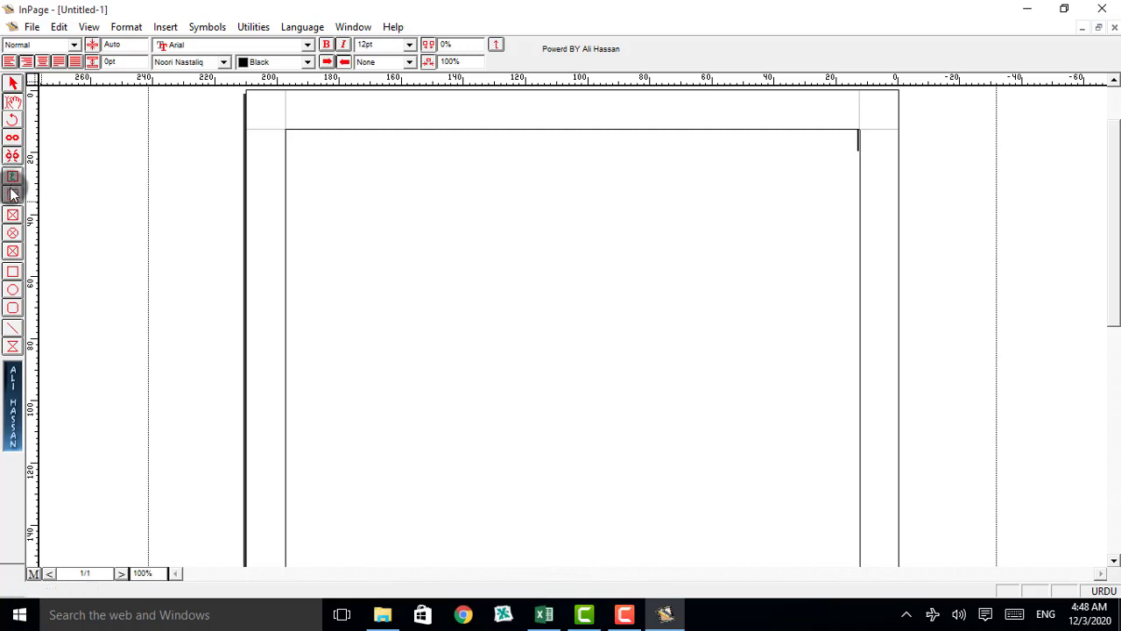
click(12, 194)
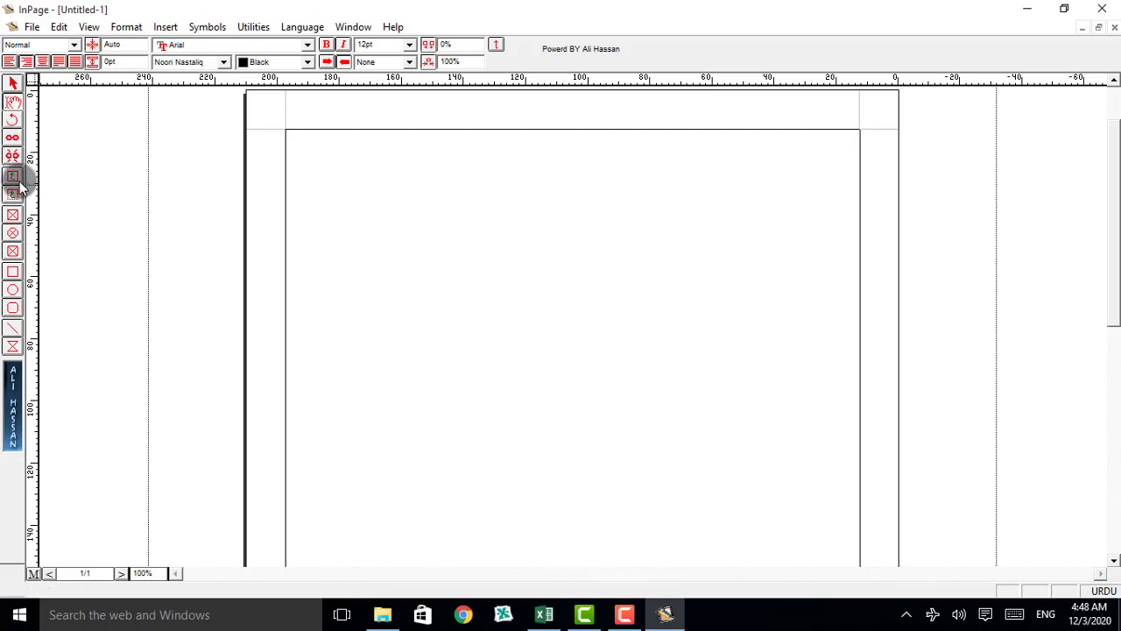
click(12, 178)
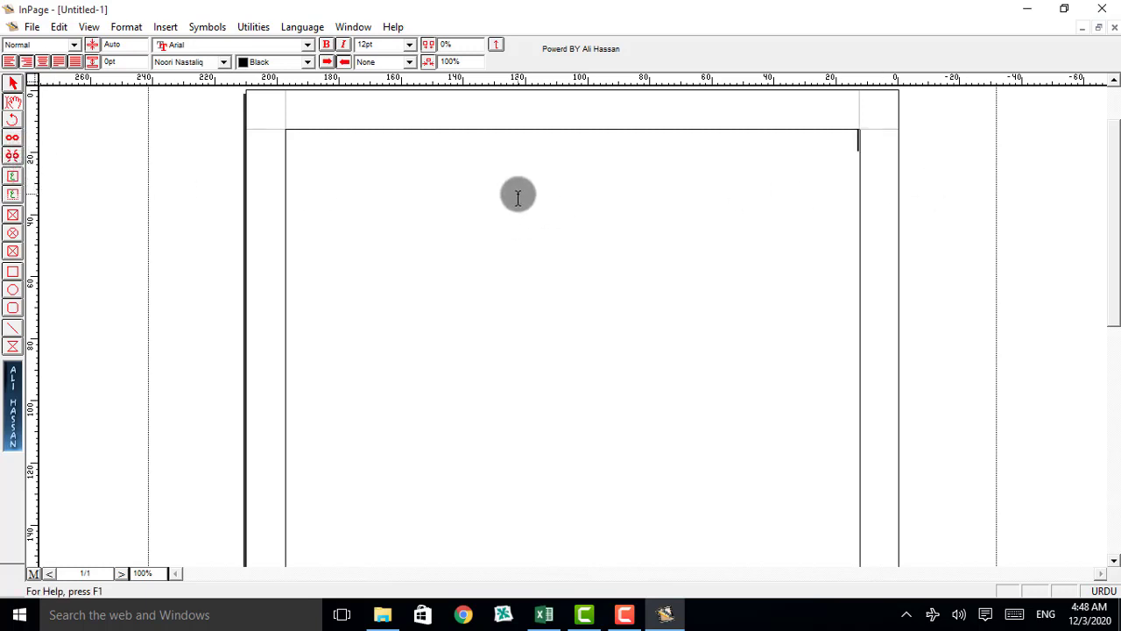
Draw a rectangular text box about 62 mm wide and 78 mm high near the middle of the page.
click(12, 178)
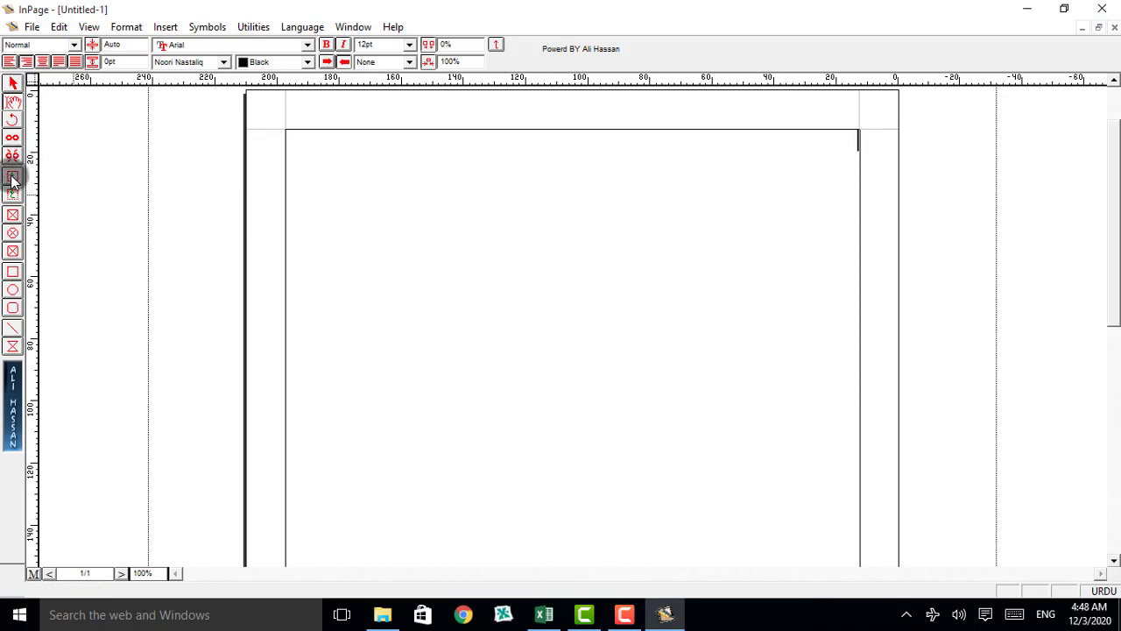
drag(500, 203, 692, 446)
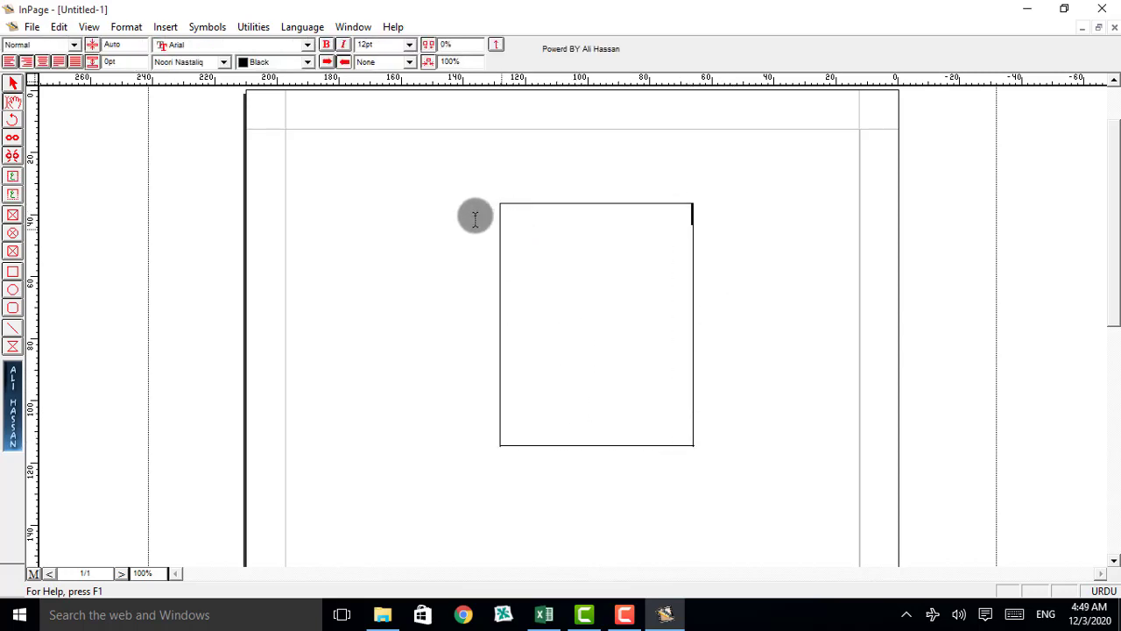
Move the drawn text box down toward the page's right margin, to about 26 mm horizontally and 55 mm vertically.
click(12, 83)
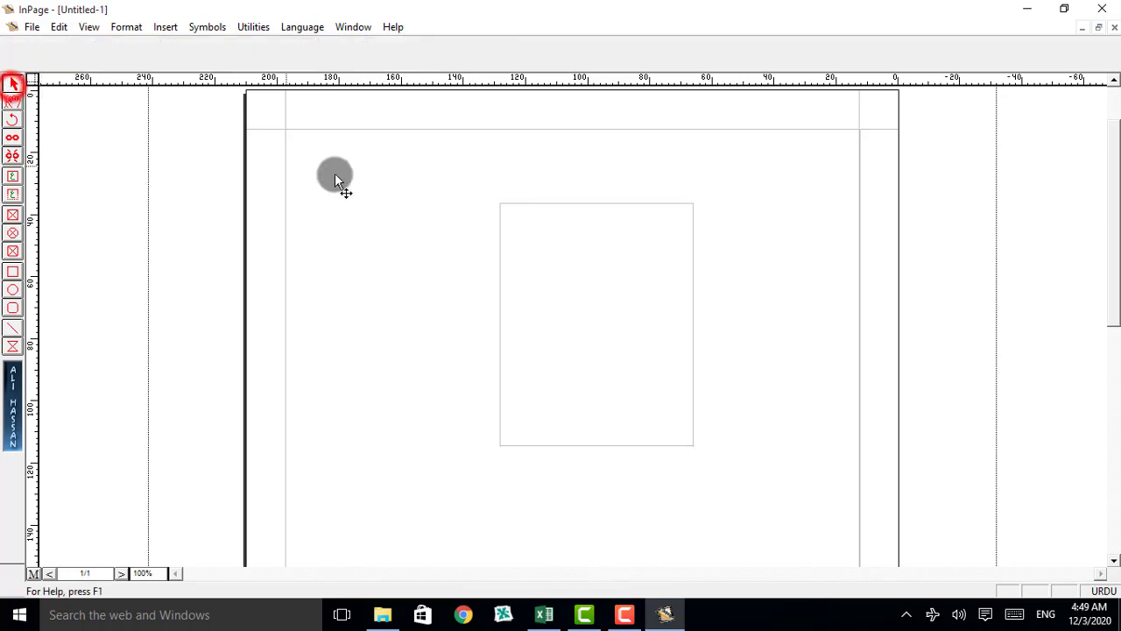
click(514, 207)
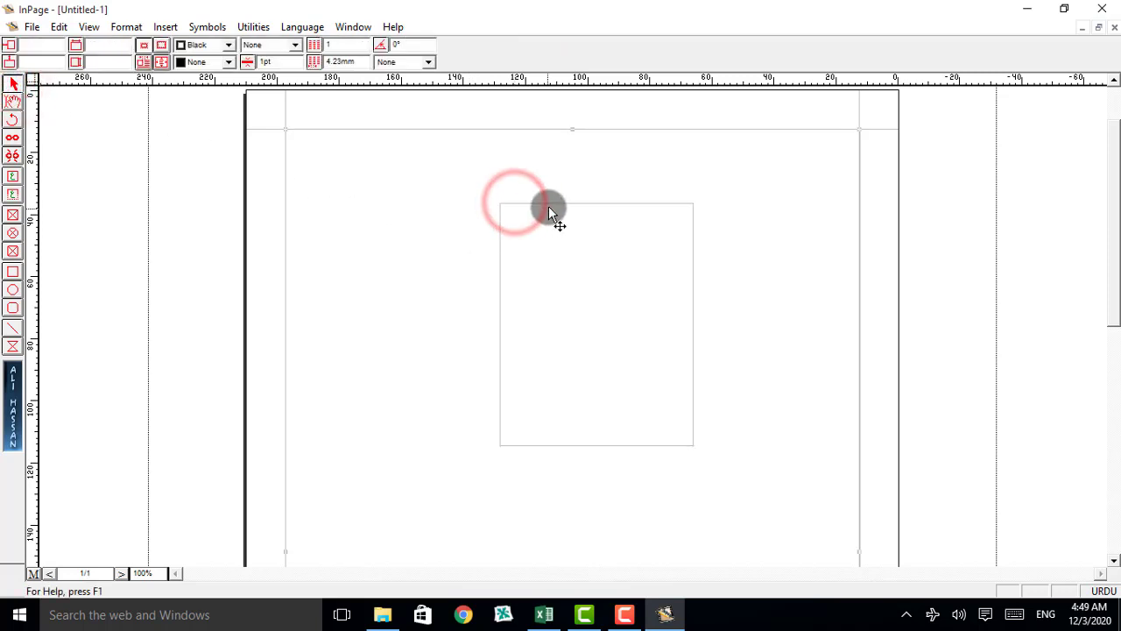
drag(549, 208, 671, 268)
click(547, 261)
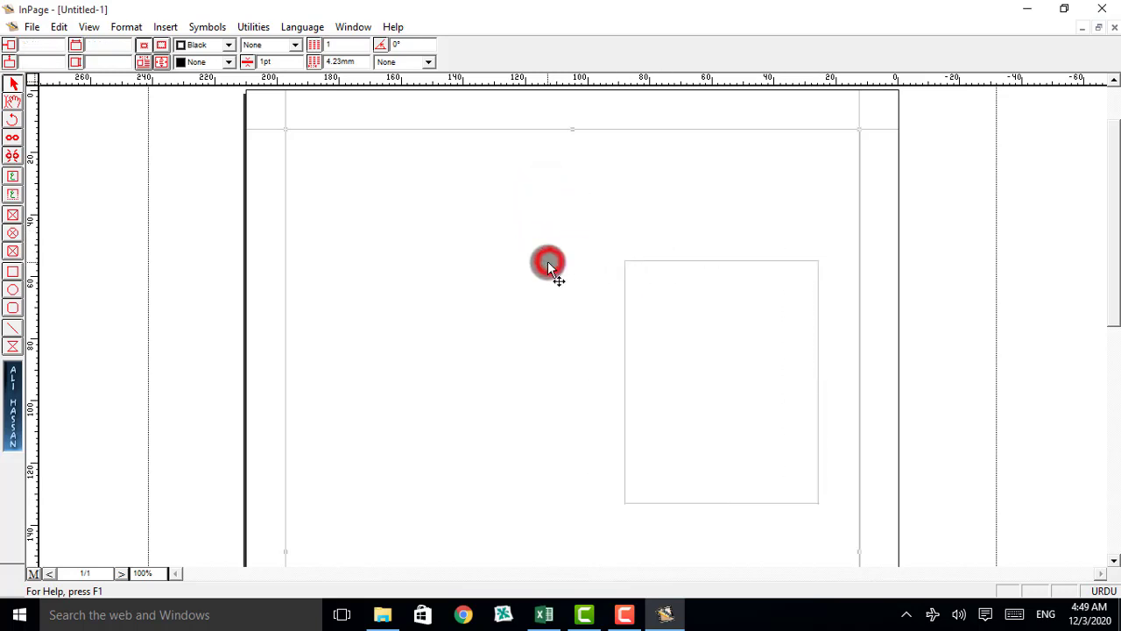
click(741, 266)
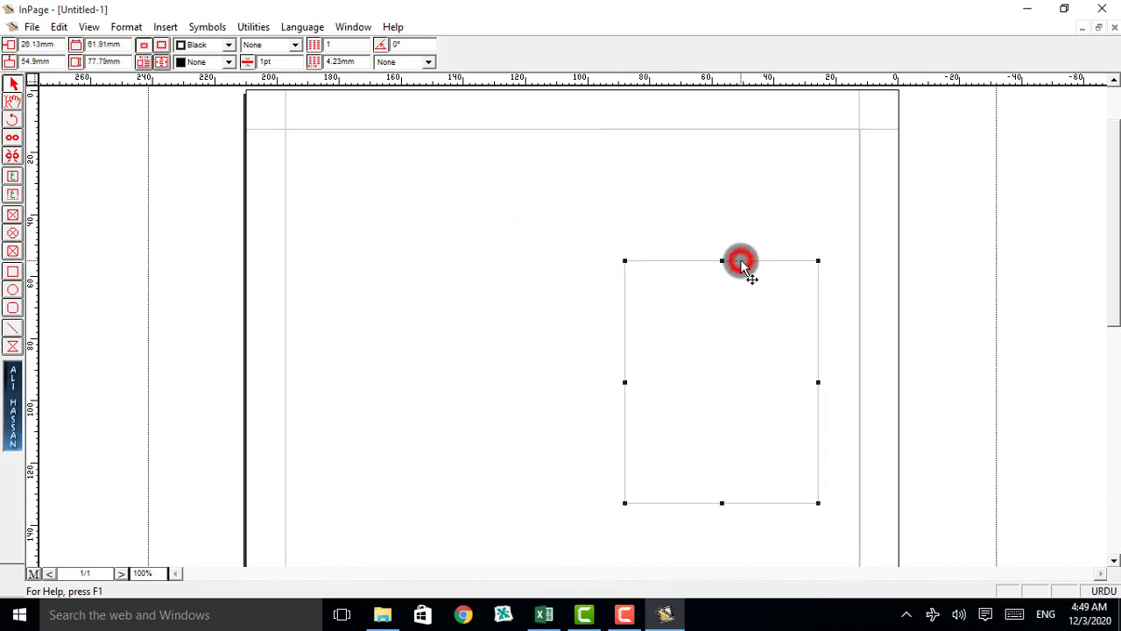
Place the text cursor inside the drawn text box so it accepts text.
click(12, 102)
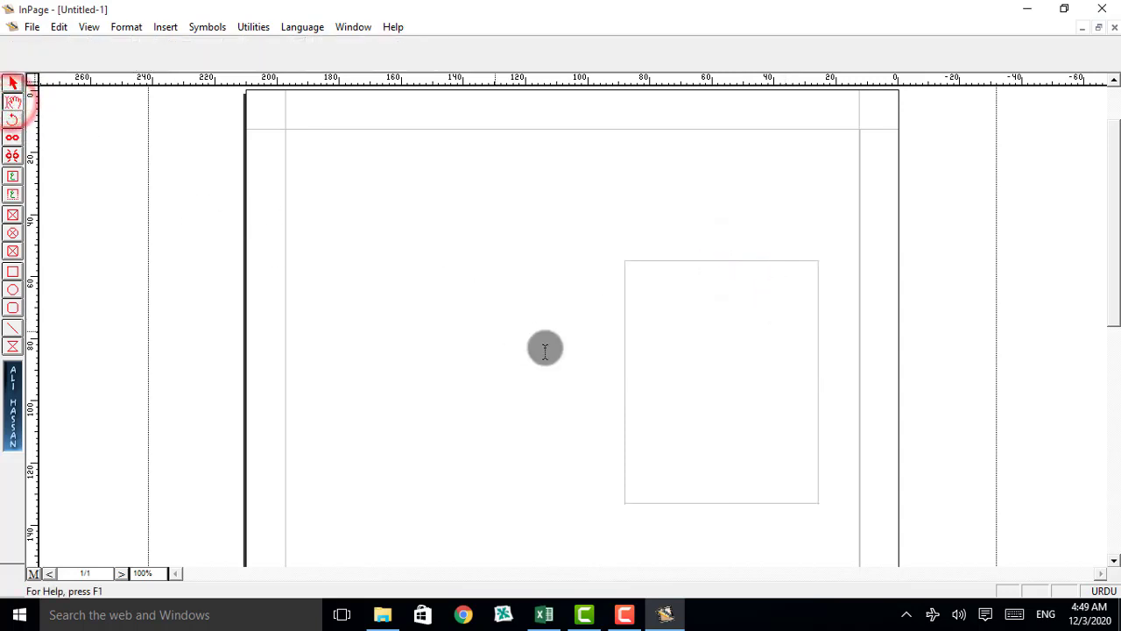
click(777, 326)
text(ب)
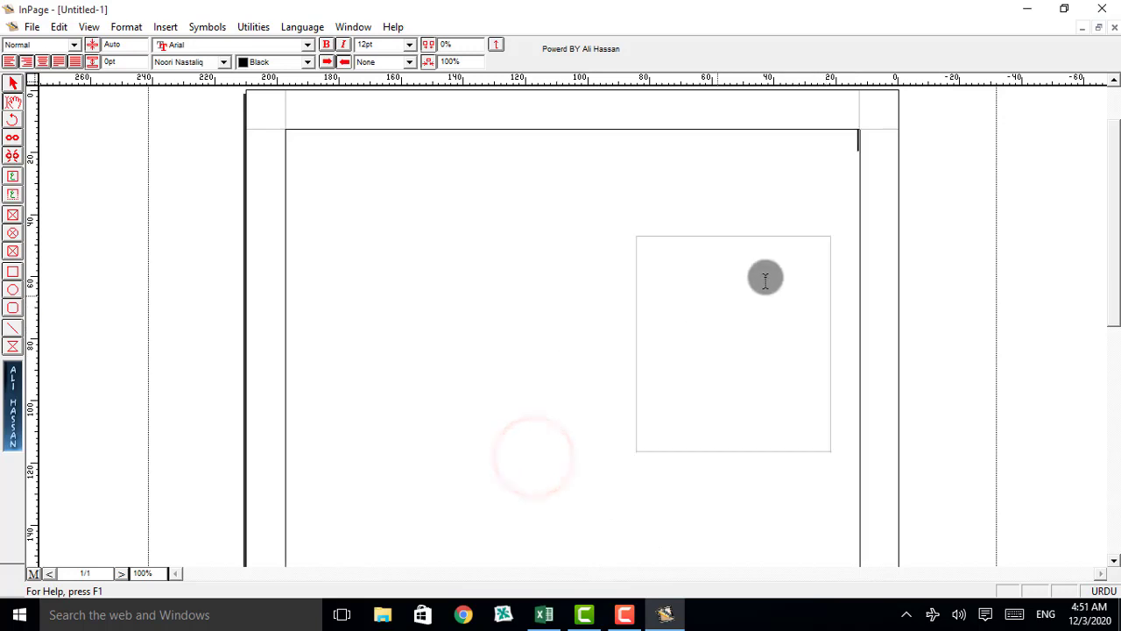
click(780, 275)
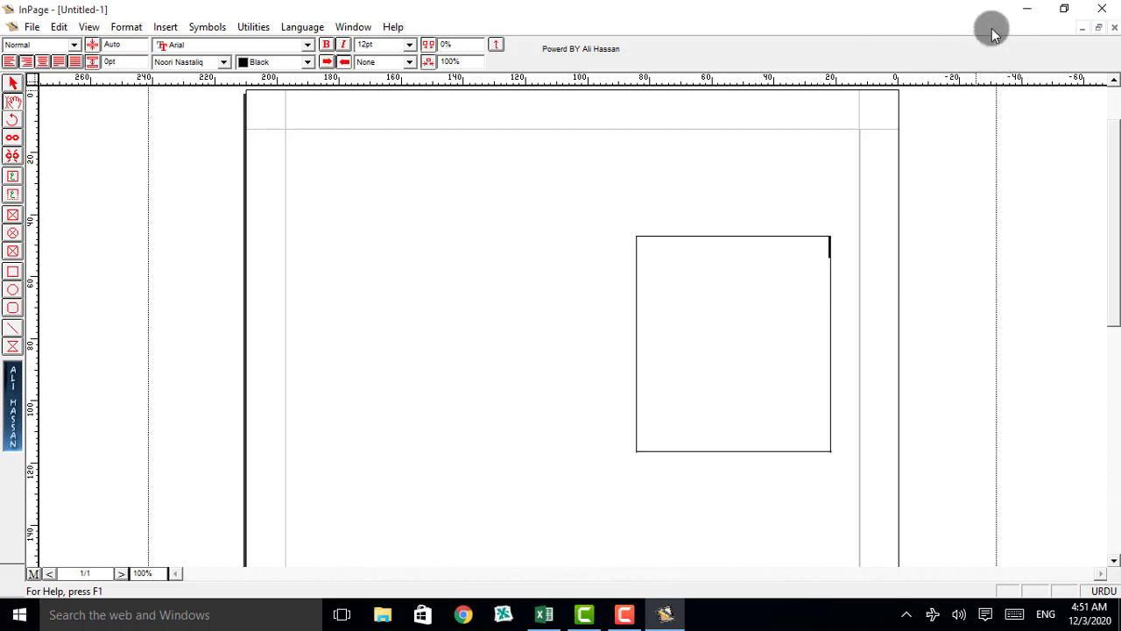
Open the ch # 4 document from the desktop and copy its first Urdu quotation, excluding the star and the reference.
click(1029, 8)
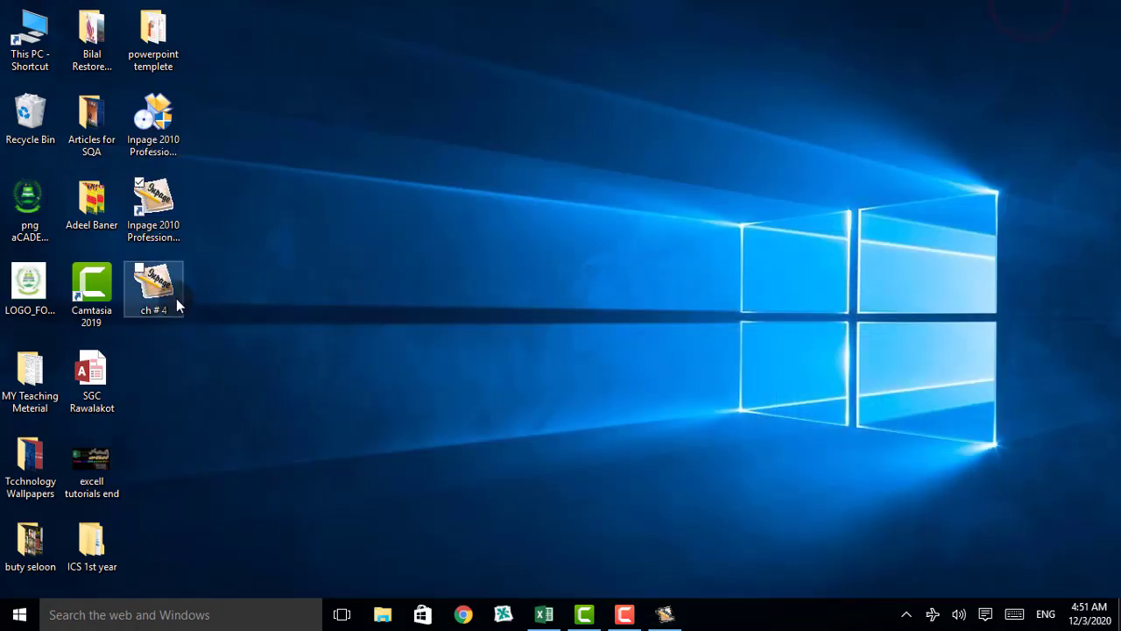
double_click(175, 298)
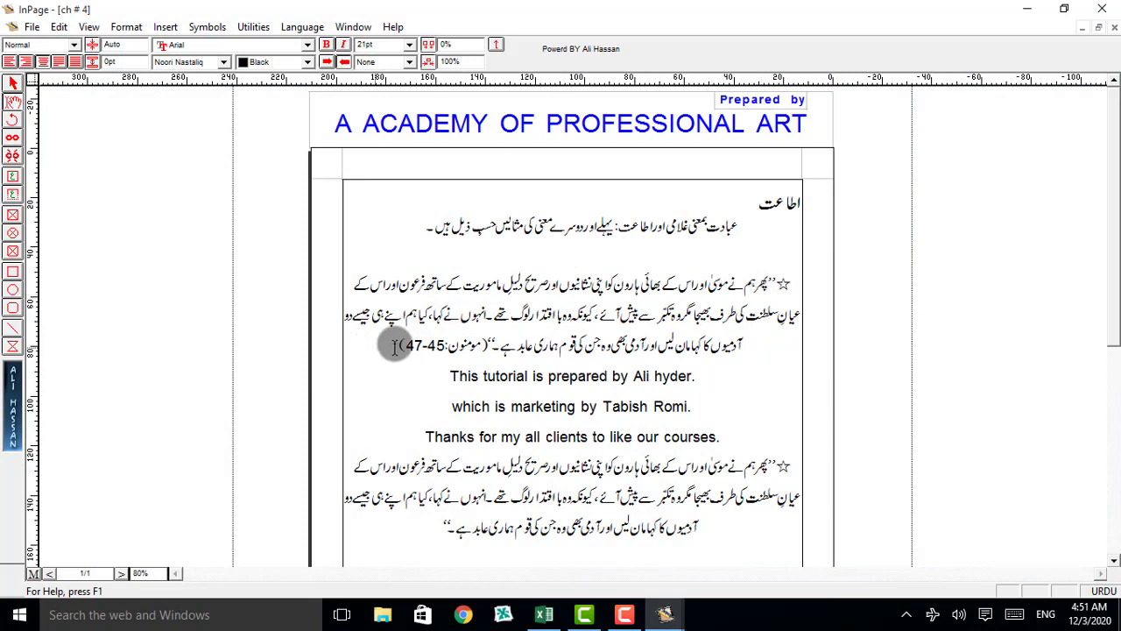
click(500, 346)
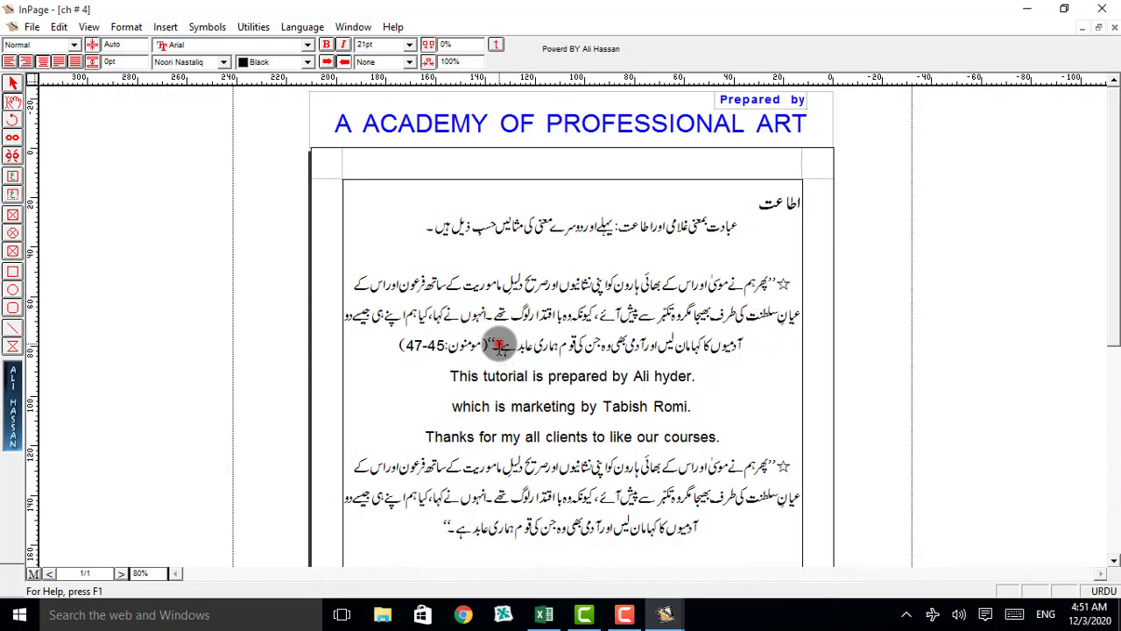
drag(499, 346, 773, 282)
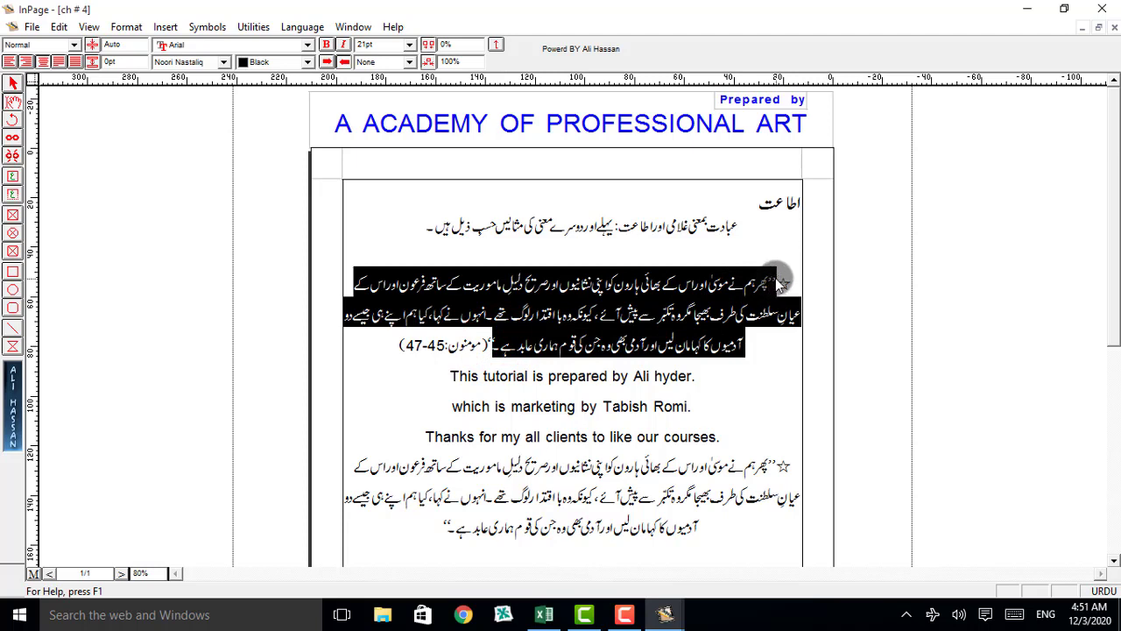
right_click(742, 289)
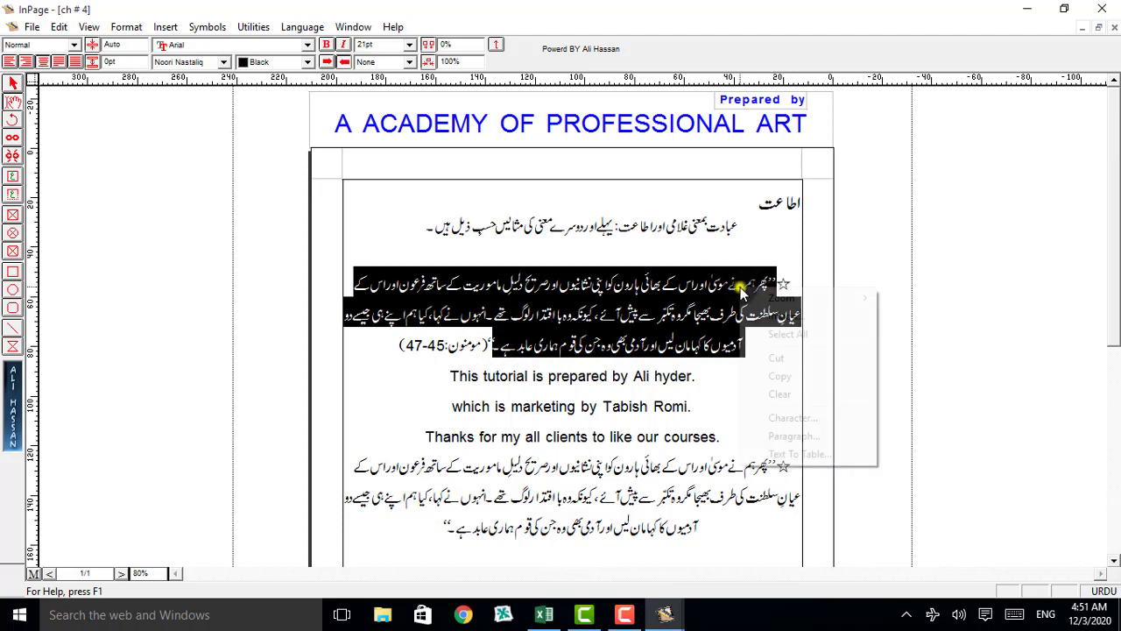
click(778, 378)
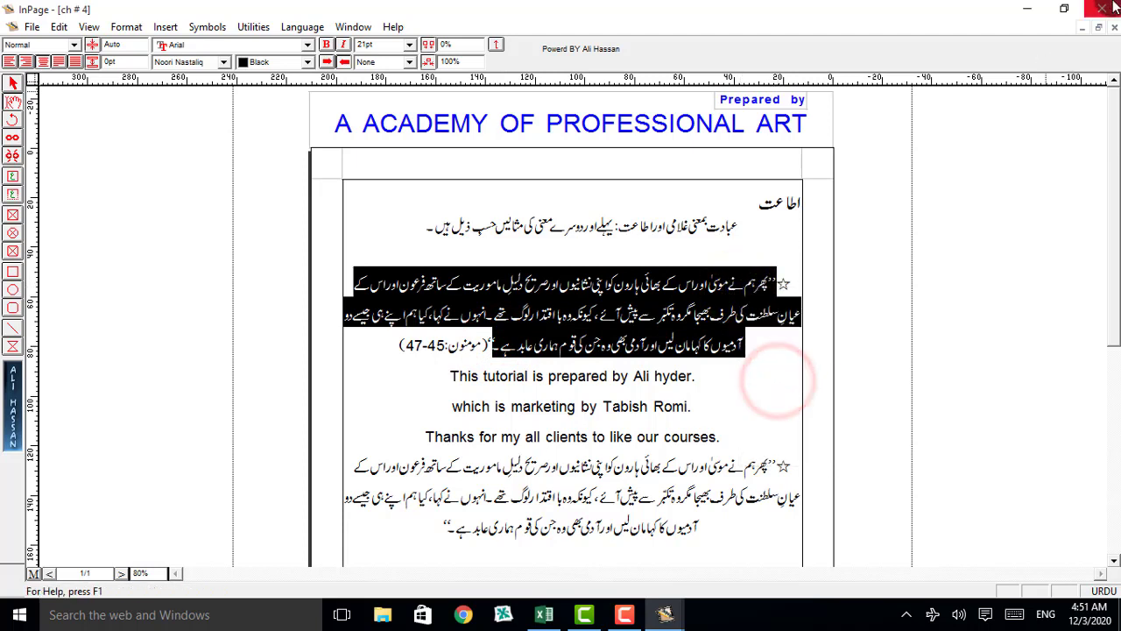
Close the ch # 4 document with its InPage window and return to the Untitled-1 document.
click(1114, 26)
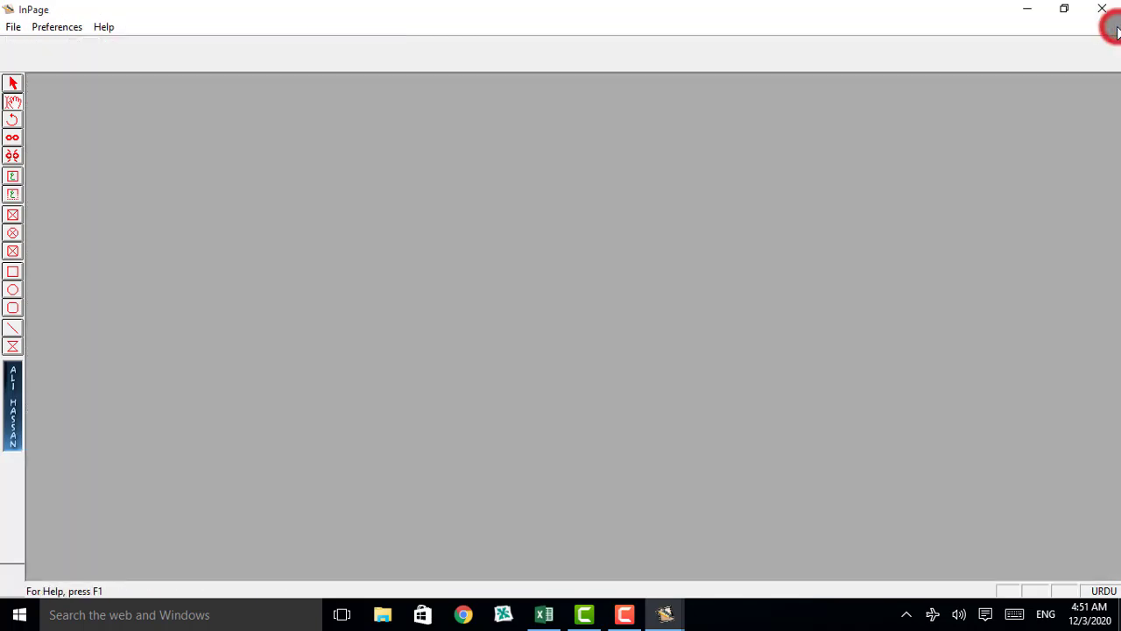
click(1100, 8)
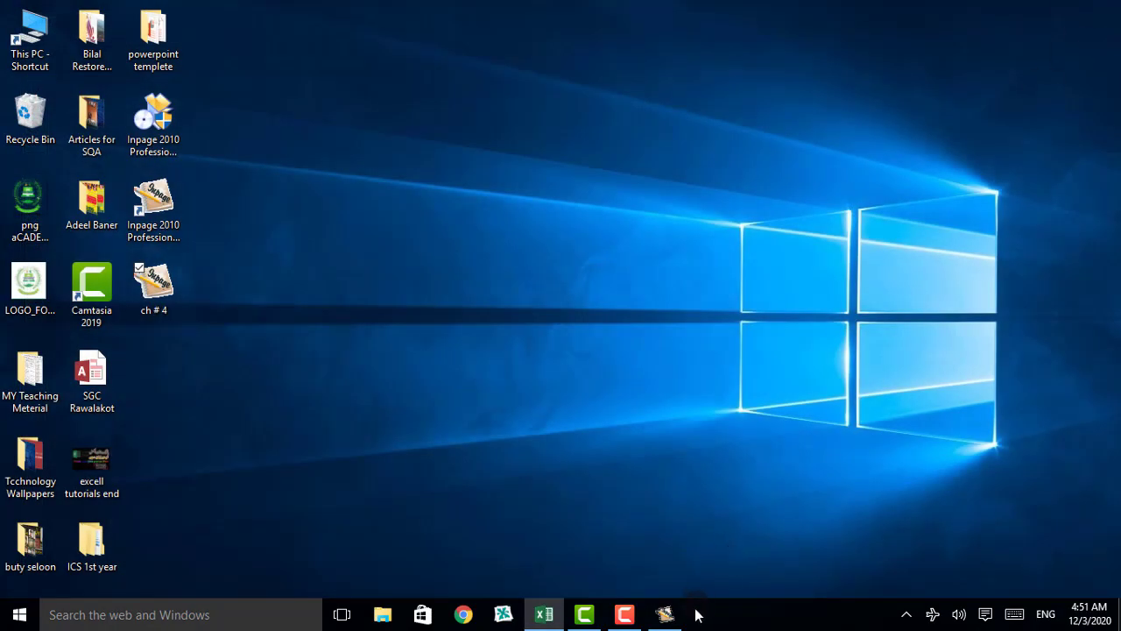
click(676, 618)
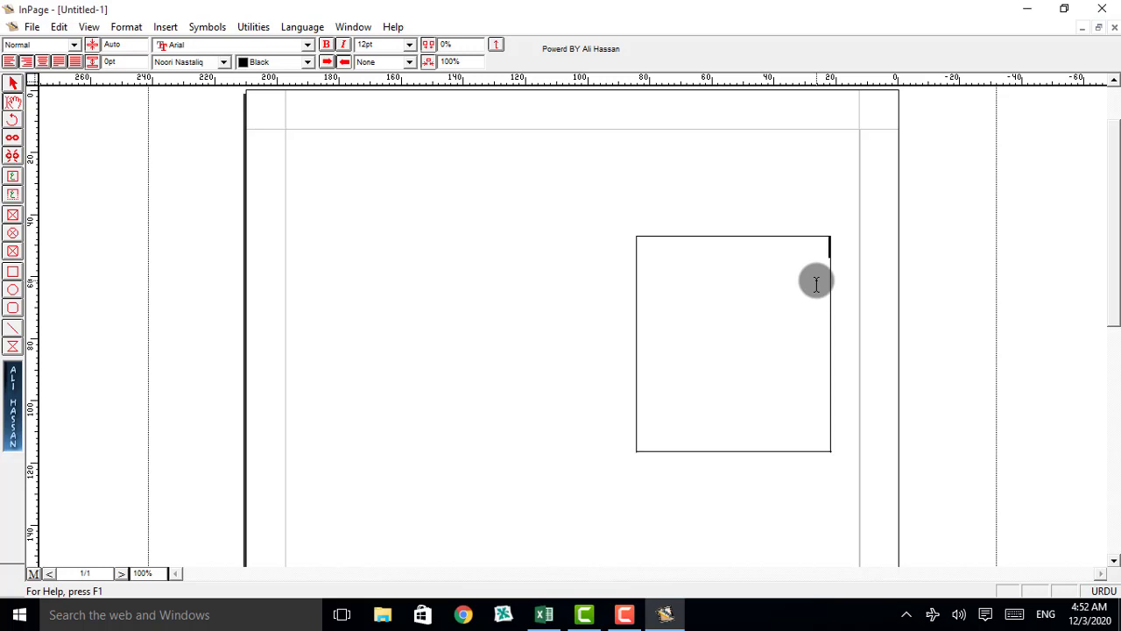
Paste the copied Urdu quotation into the drawn text box.
click(58, 27)
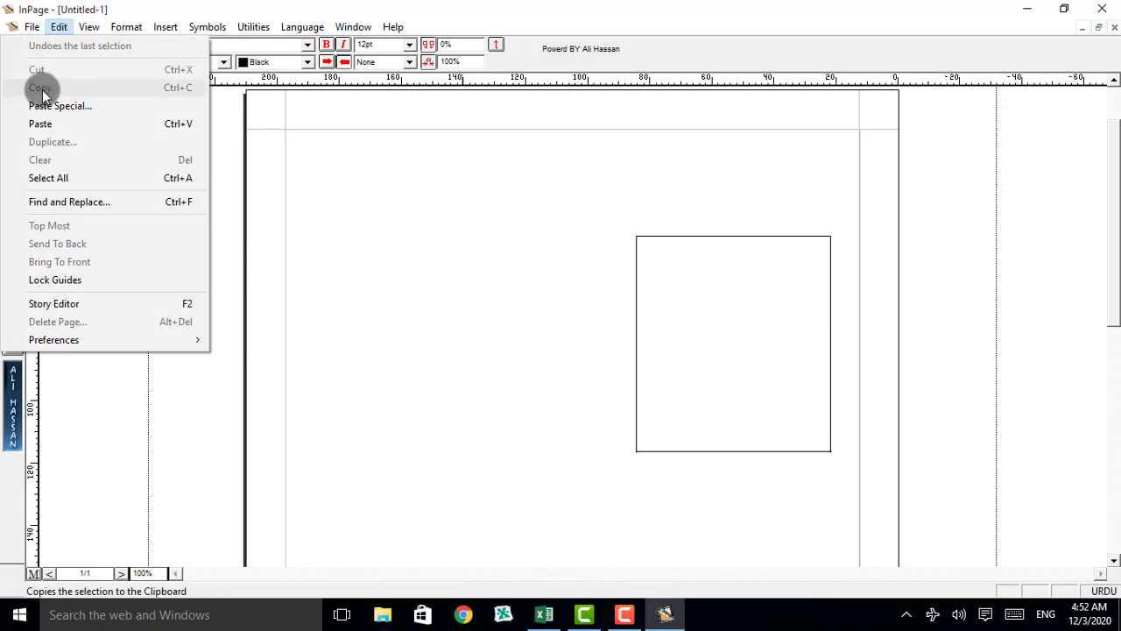
click(821, 249)
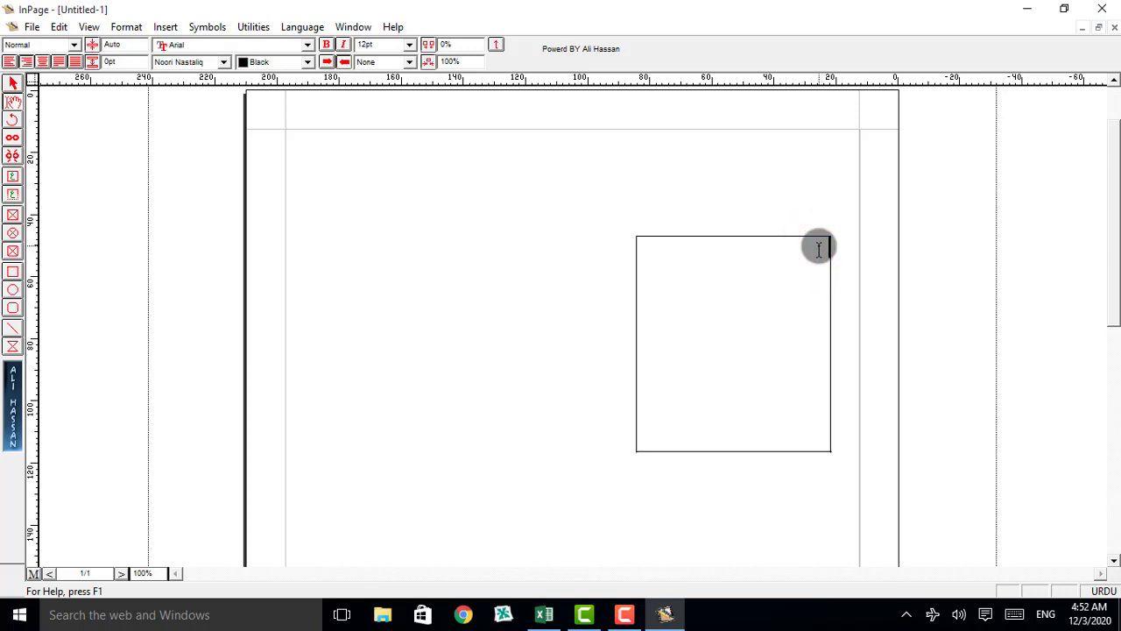
click(59, 26)
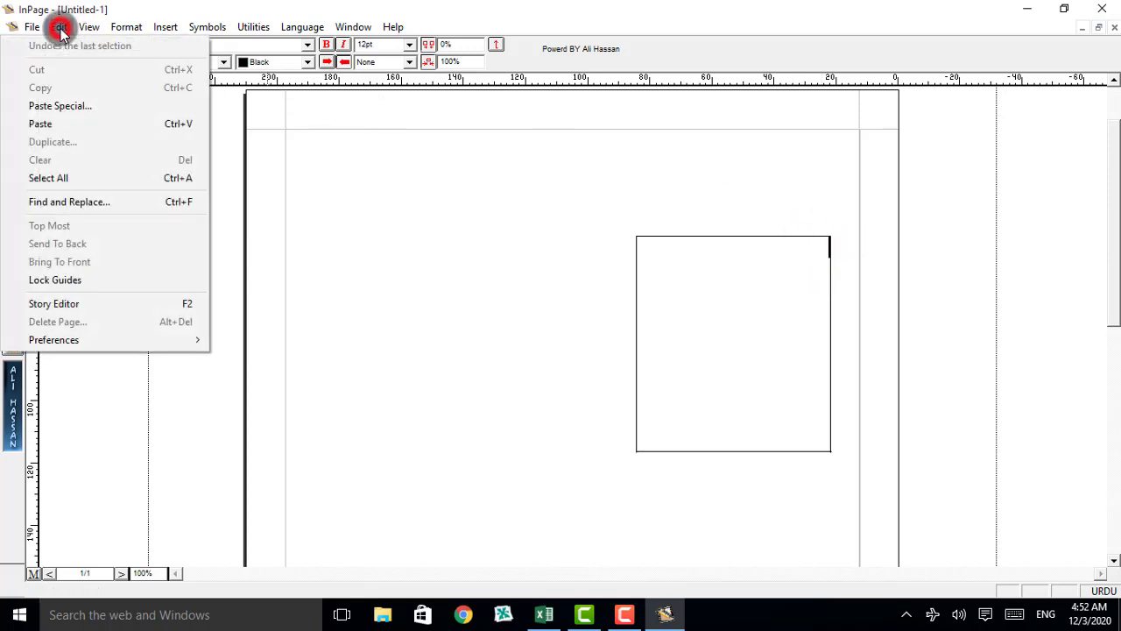
click(70, 127)
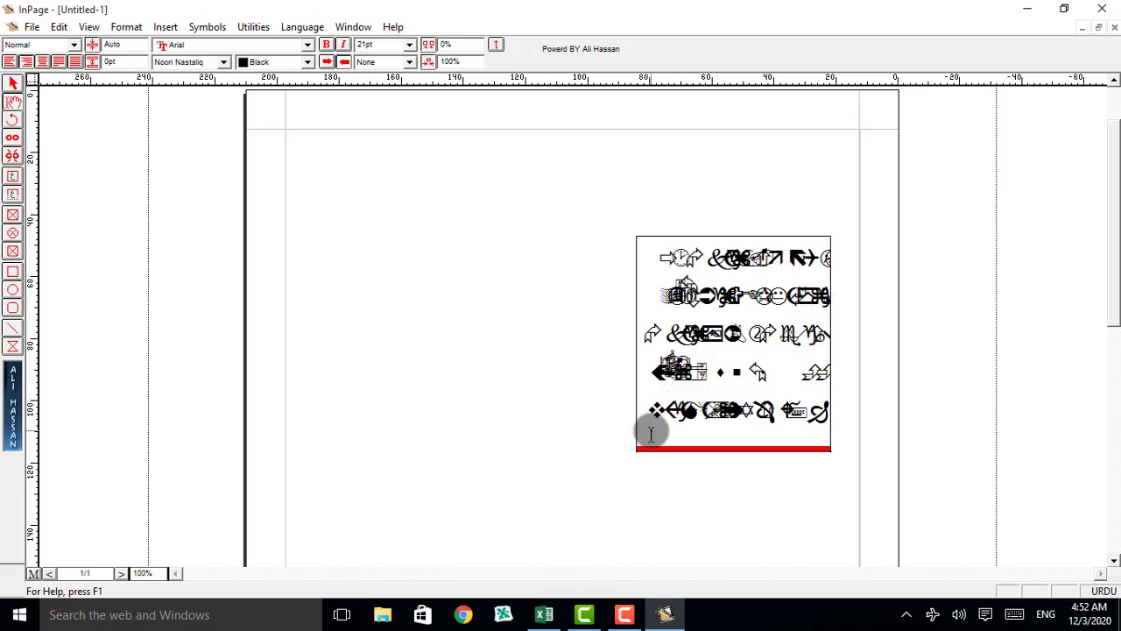
Select and delete the pasted symbol text in the drawn text box.
drag(651, 423, 860, 261)
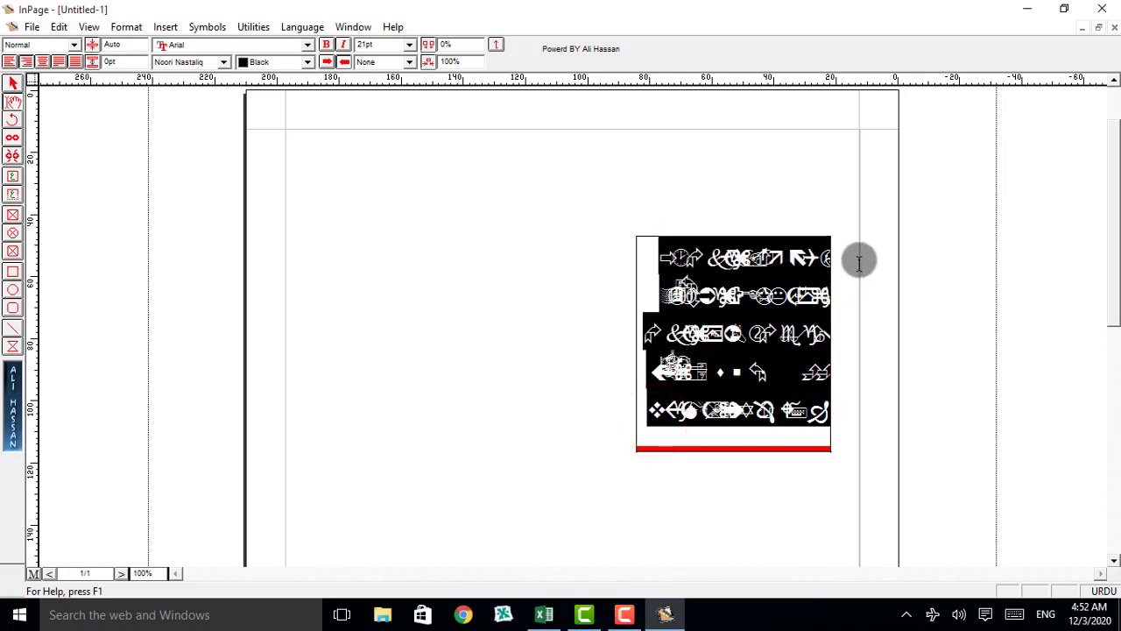
key(Delete)
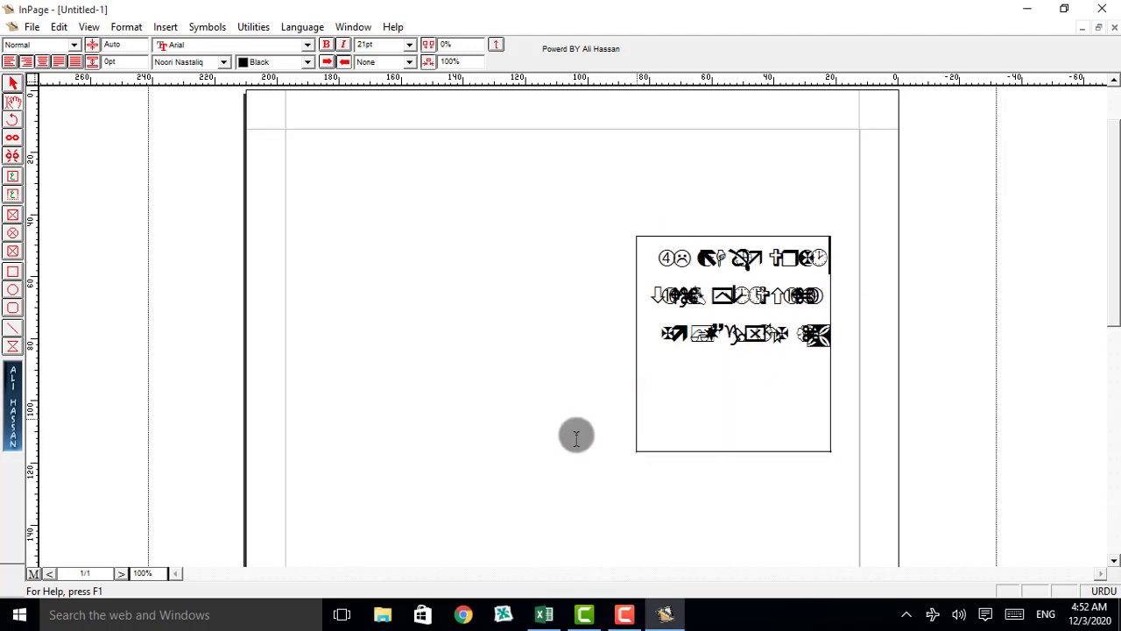
drag(663, 327, 894, 275)
key(Delete)
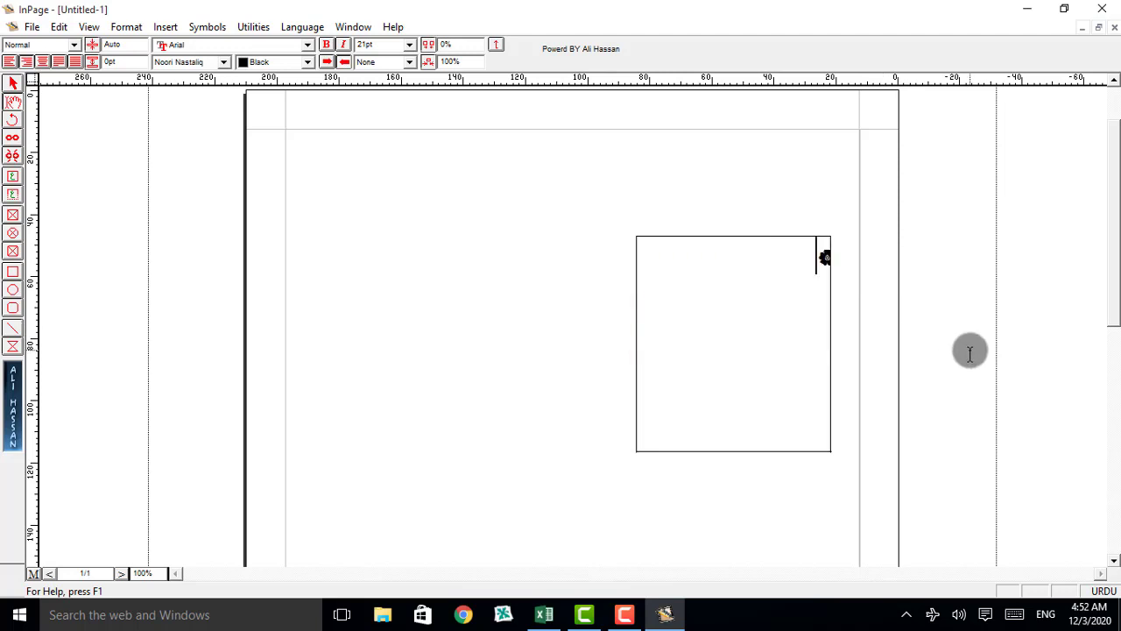
Close InPage without saving the Untitled-1 document.
click(1102, 9)
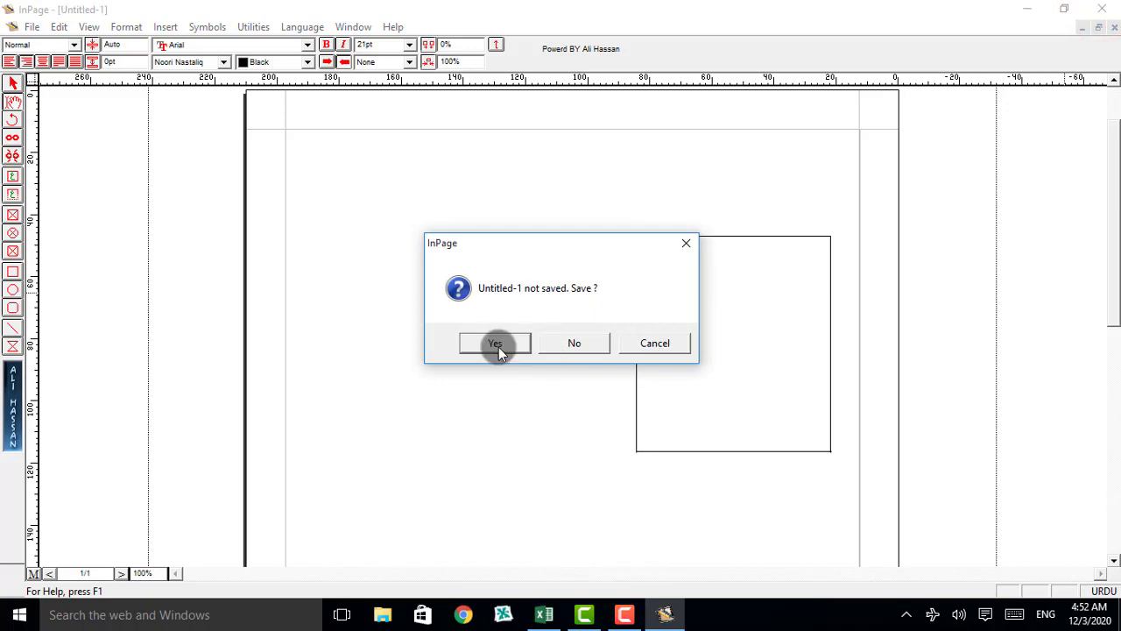
click(543, 345)
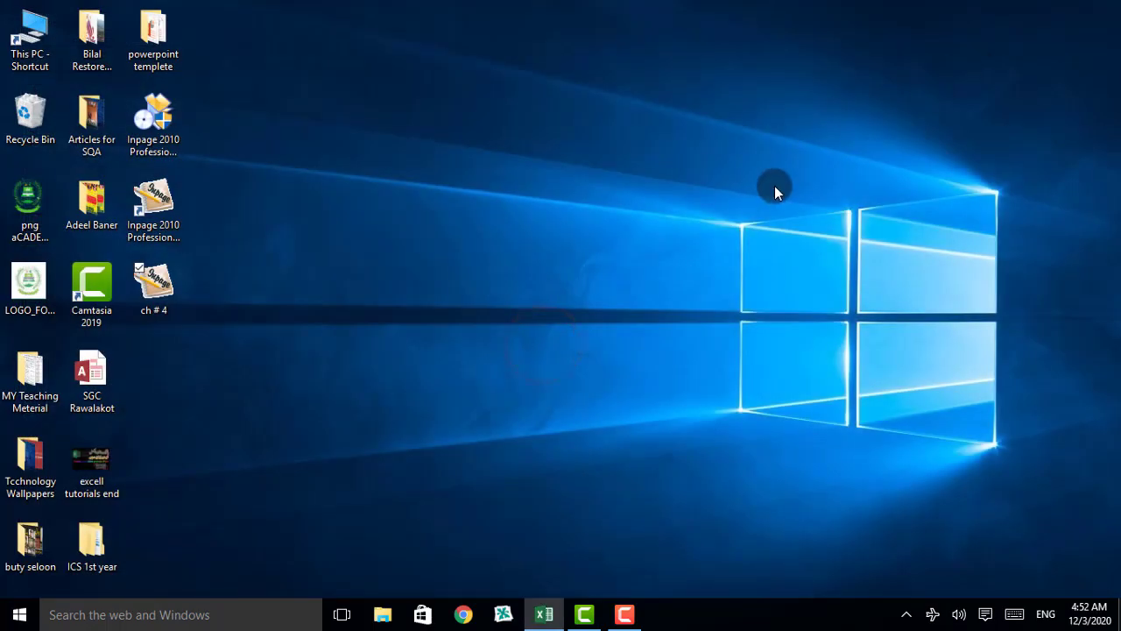
right_click(776, 185)
click(705, 230)
right_click(552, 188)
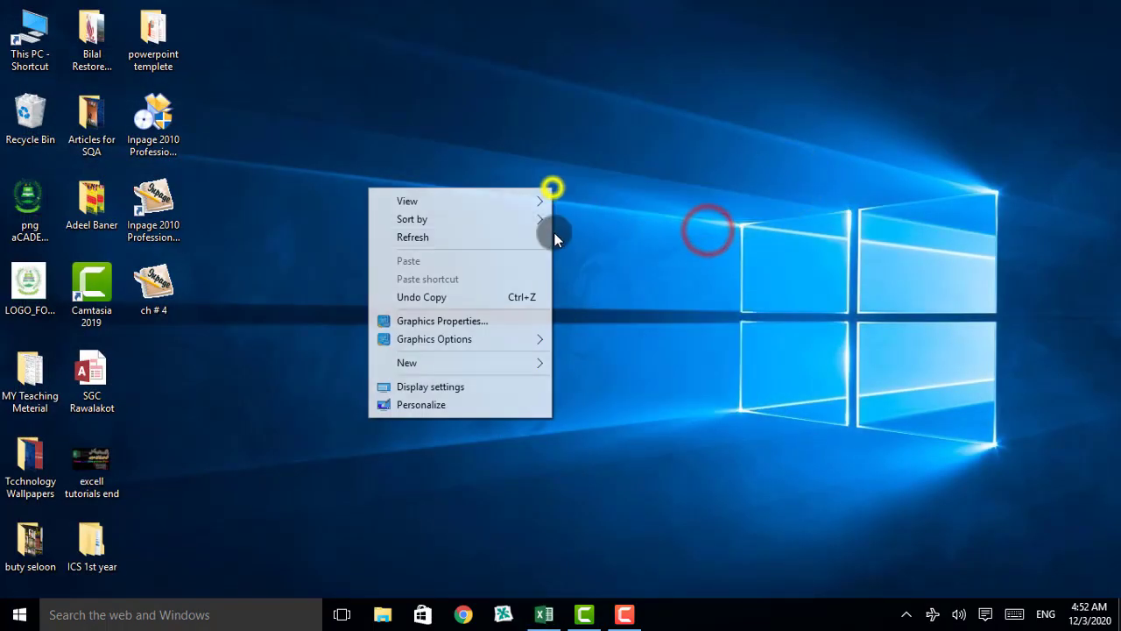
click(436, 238)
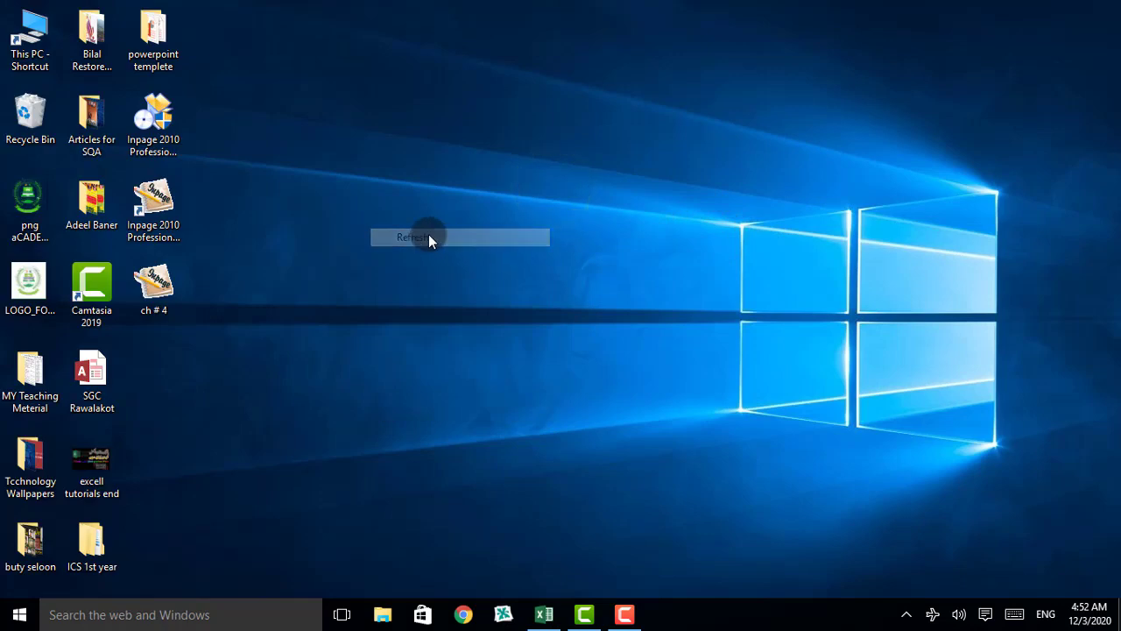
Launch InPage 2010 and create a new one-page A4 portrait document with right-to-left direction.
double_click(145, 203)
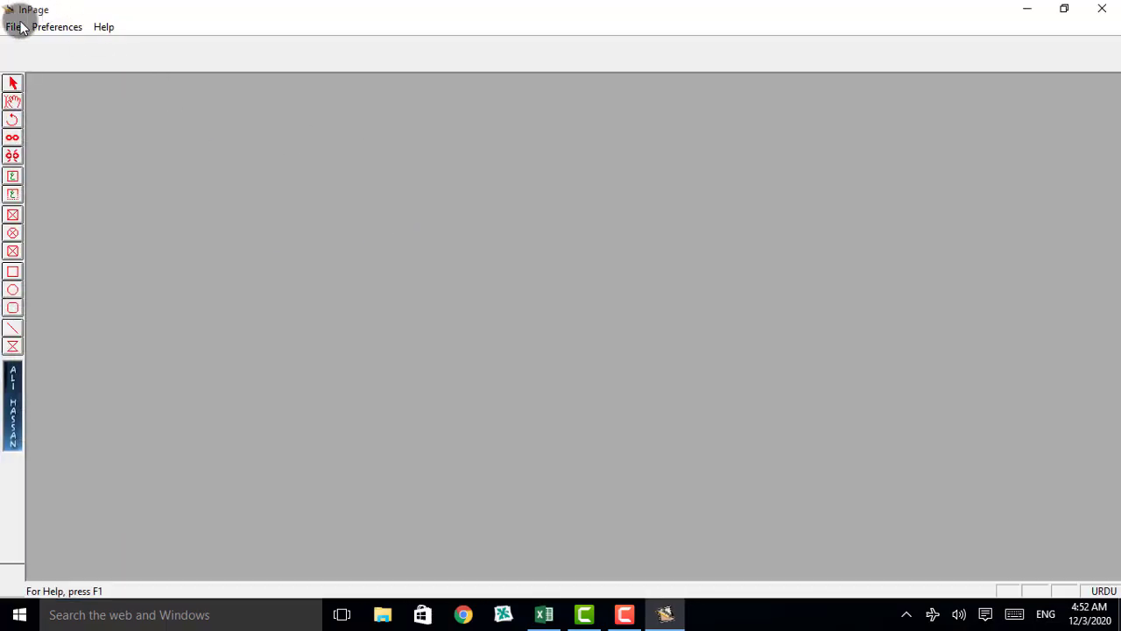
click(21, 26)
click(33, 43)
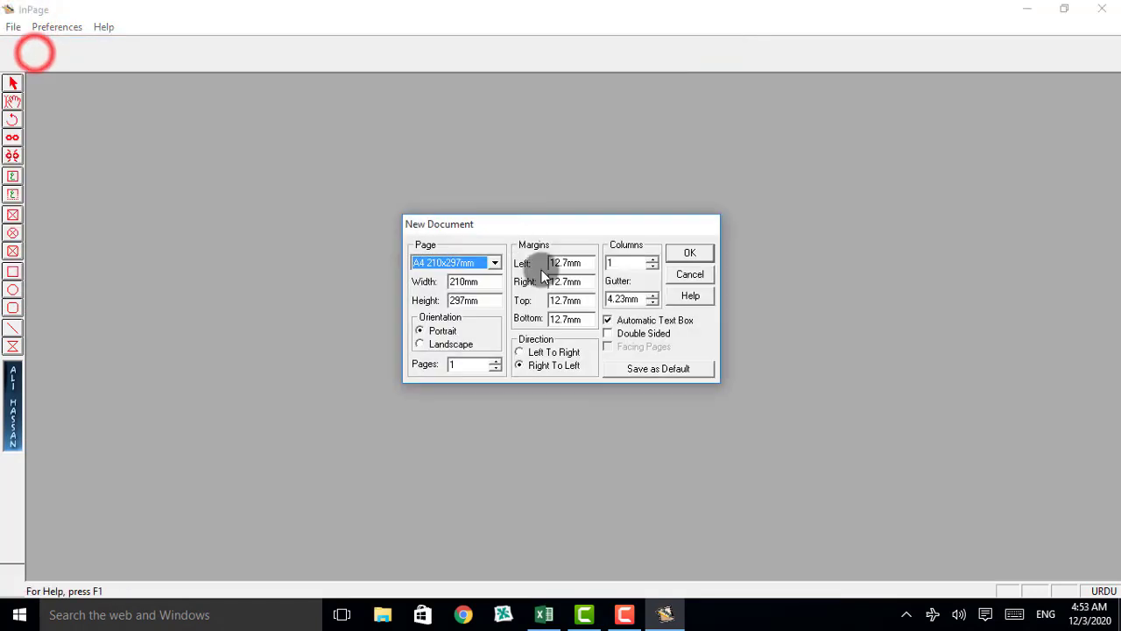
click(689, 254)
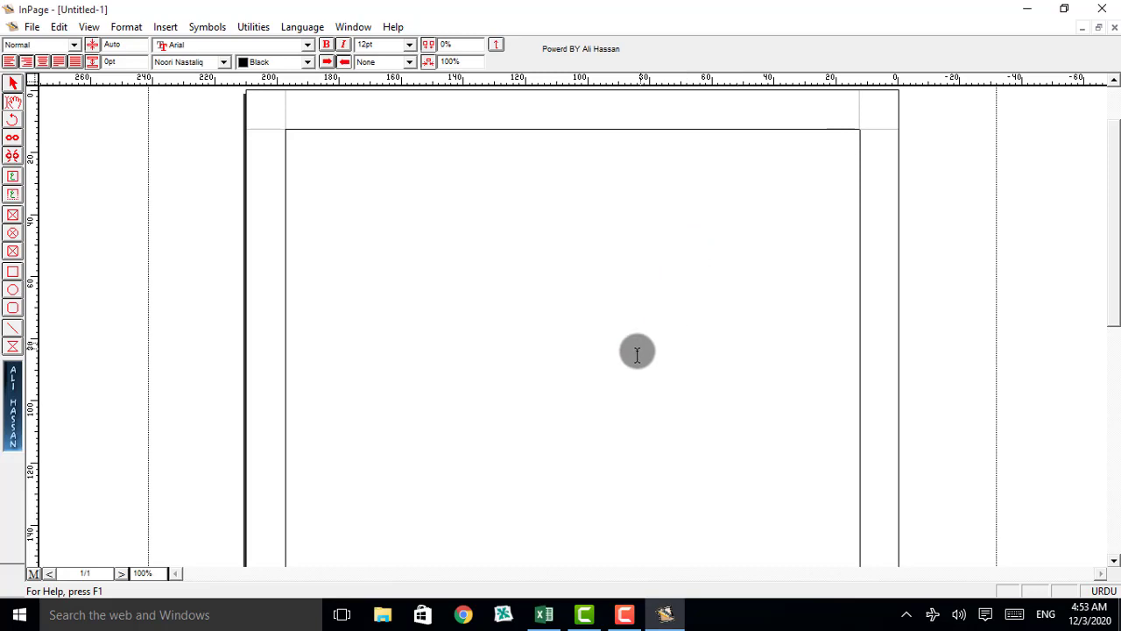
Minimize the blank document, open the ch # 4 document from the desktop and copy its first Urdu quotation.
click(1027, 8)
double_click(154, 284)
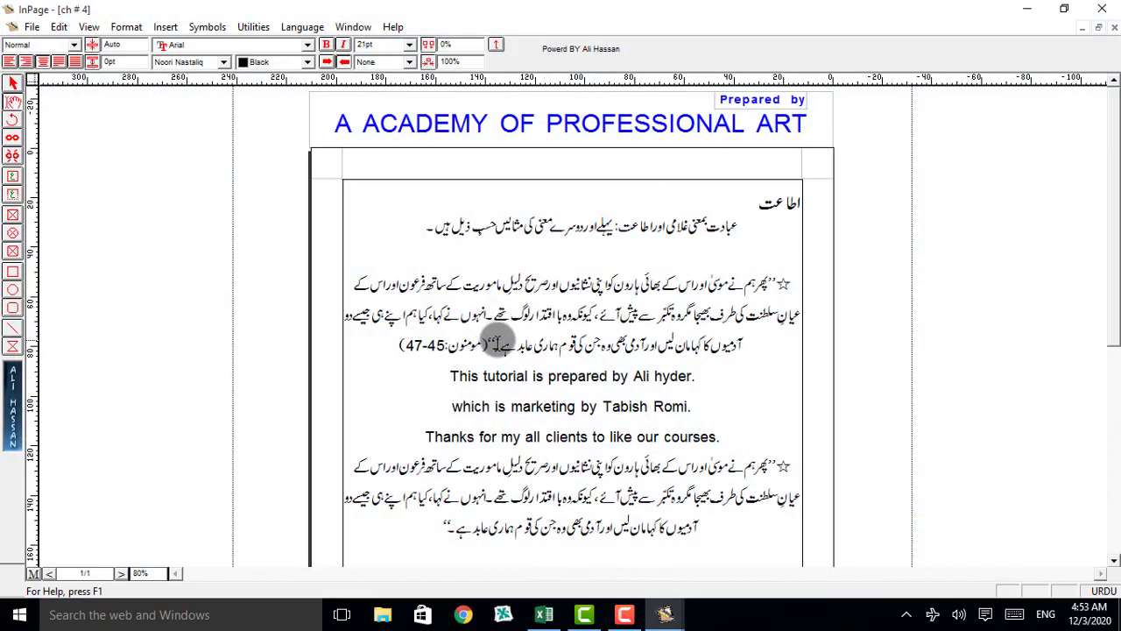
drag(501, 341, 775, 282)
right_click(781, 282)
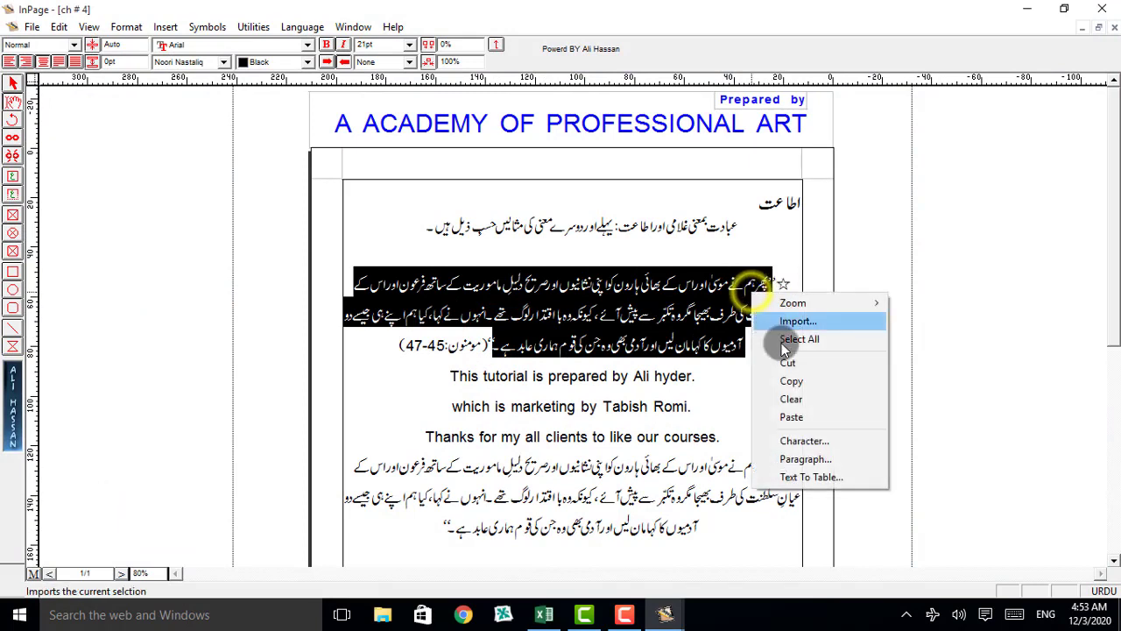
click(793, 382)
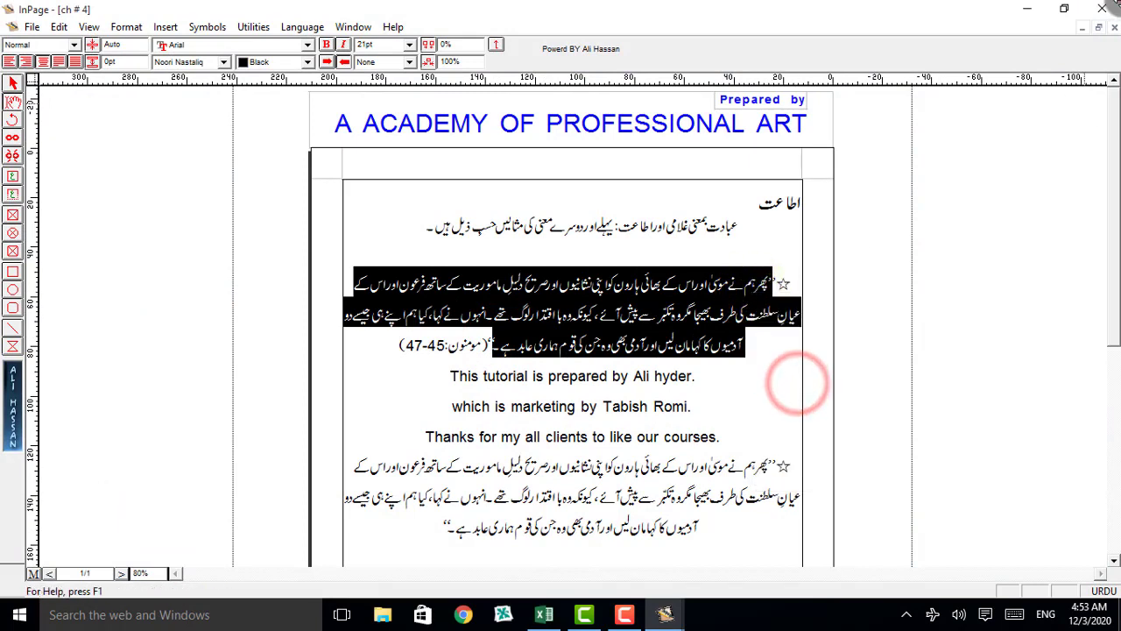
Close the ch # 4 window and paste the copied quotation into the Untitled-1 document.
click(1108, 14)
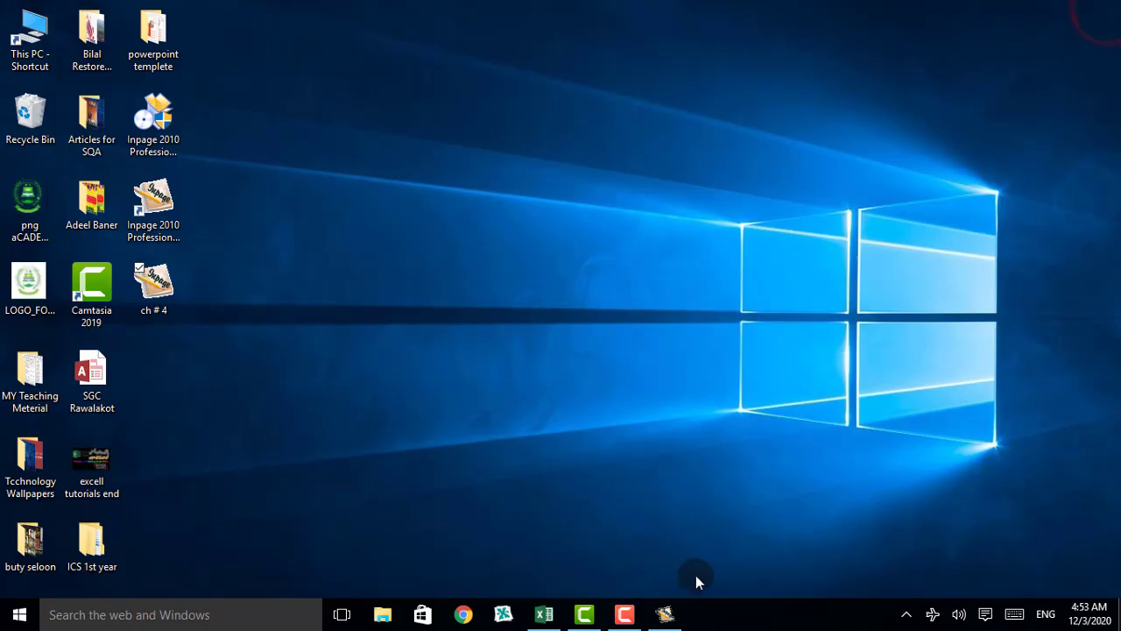
click(666, 615)
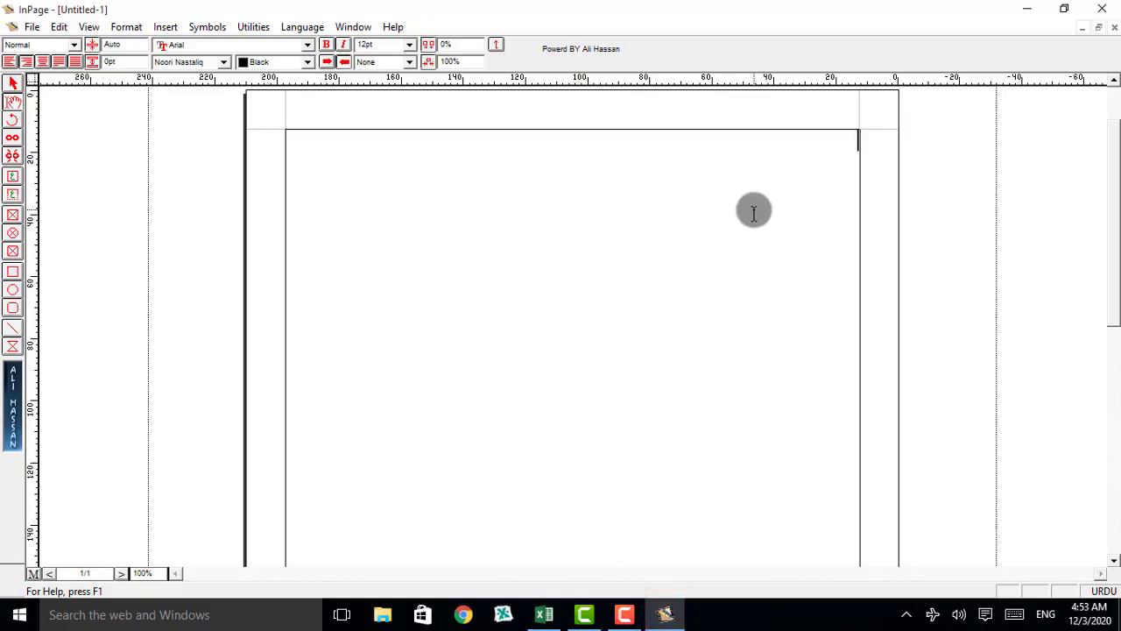
key(ctrl+v)
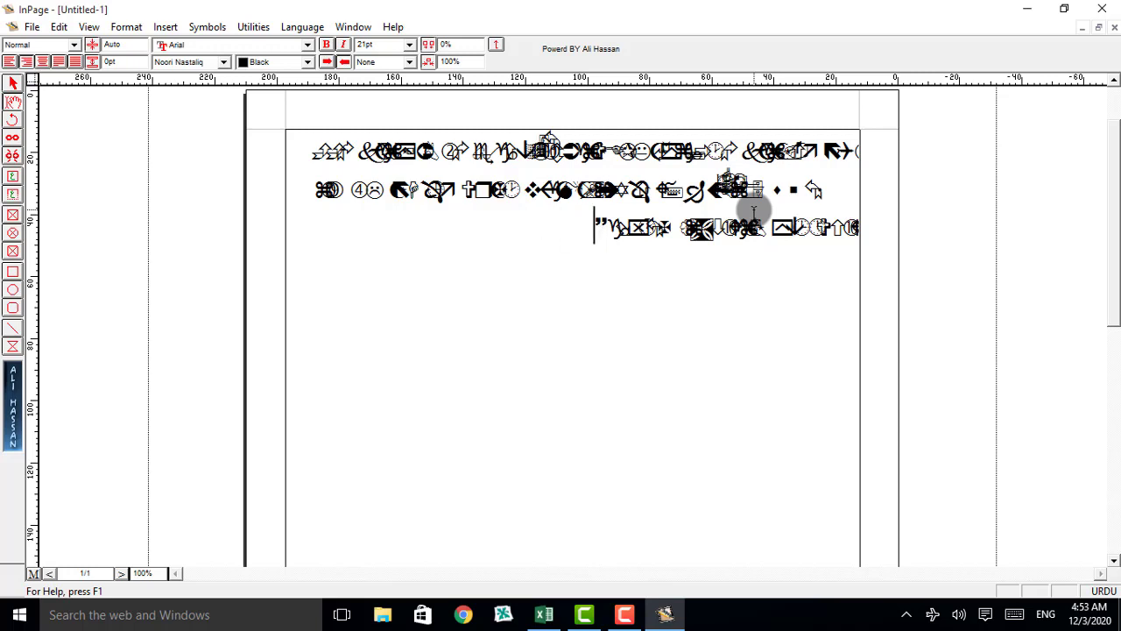
Delete all of the pasted symbol text and close InPage without saving the Untitled-1 document.
key(BackSpace)
key(BackSpace)
key(BackSpace)
key(BackSpace)
key(BackSpace)
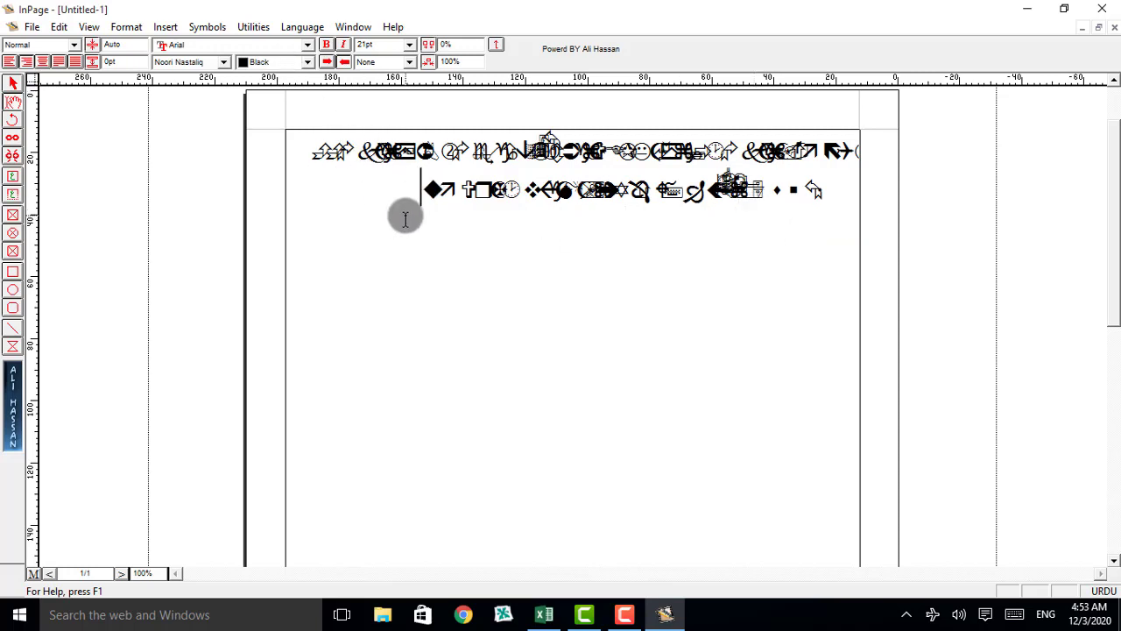
drag(407, 207, 867, 146)
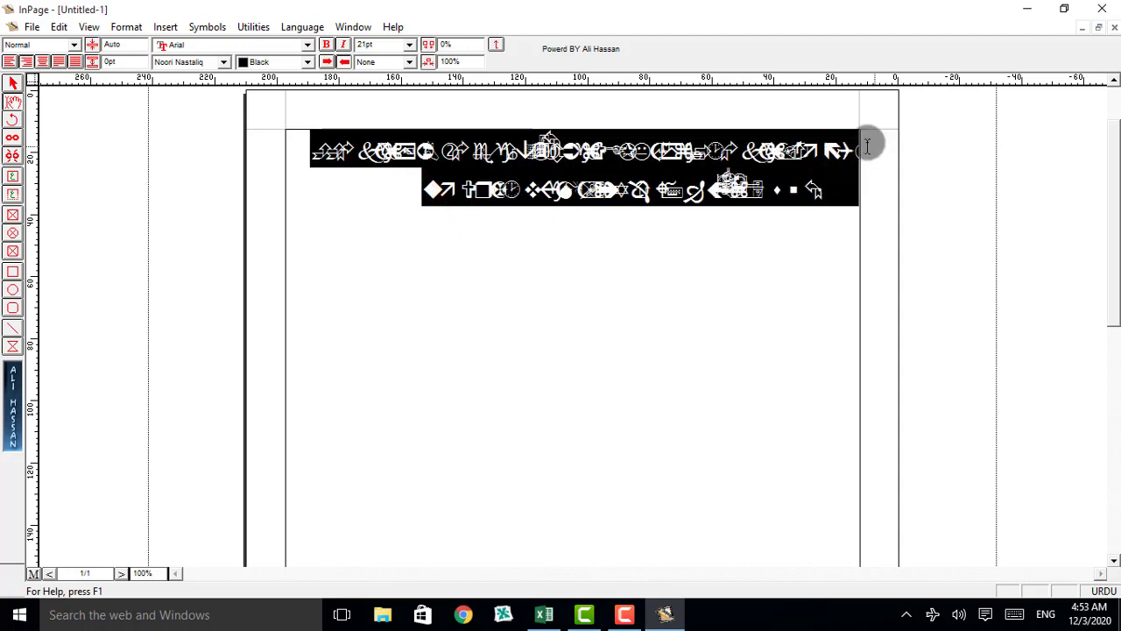
key(BackSpace)
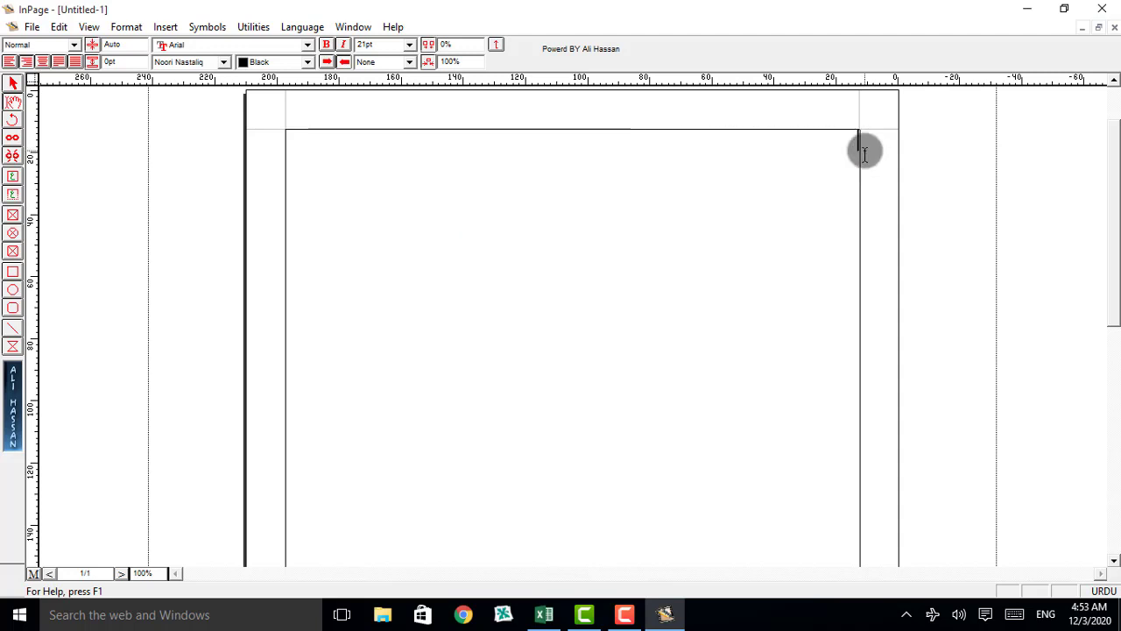
click(1102, 9)
click(566, 349)
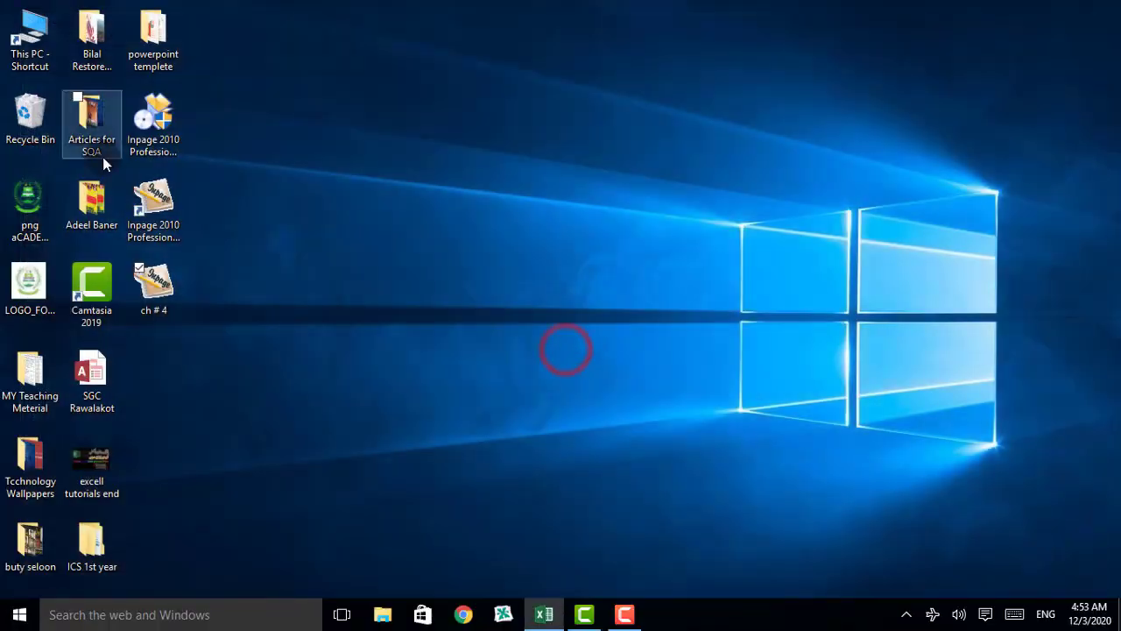
Start InPage 2010 again and create a new A4 portrait document with an automatic text box.
click(136, 195)
double_click(135, 194)
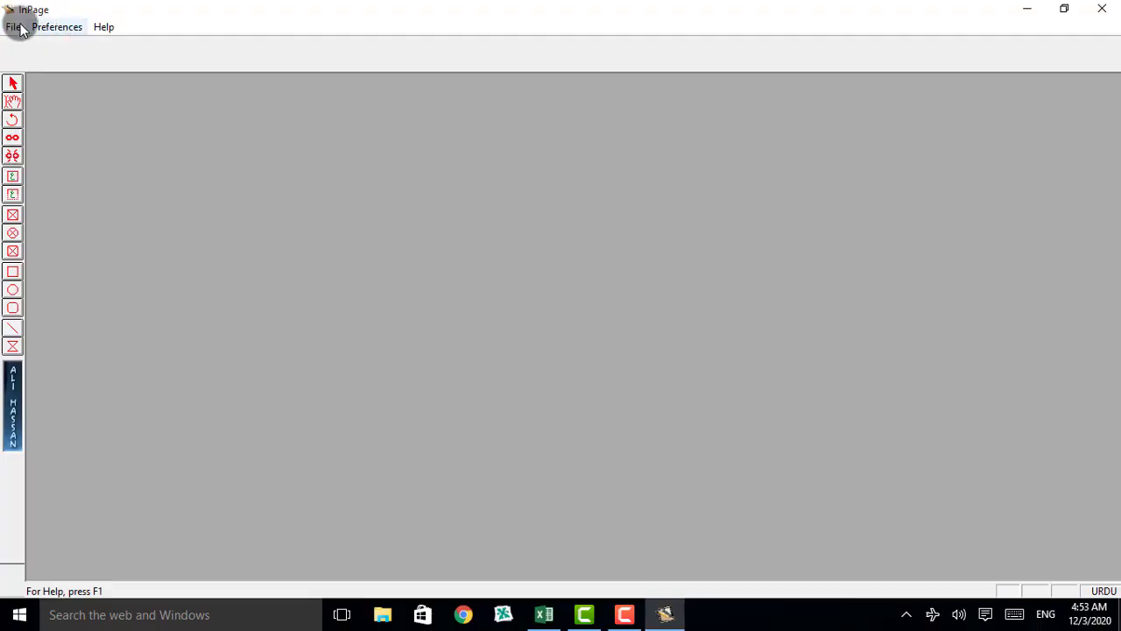
click(18, 28)
click(42, 45)
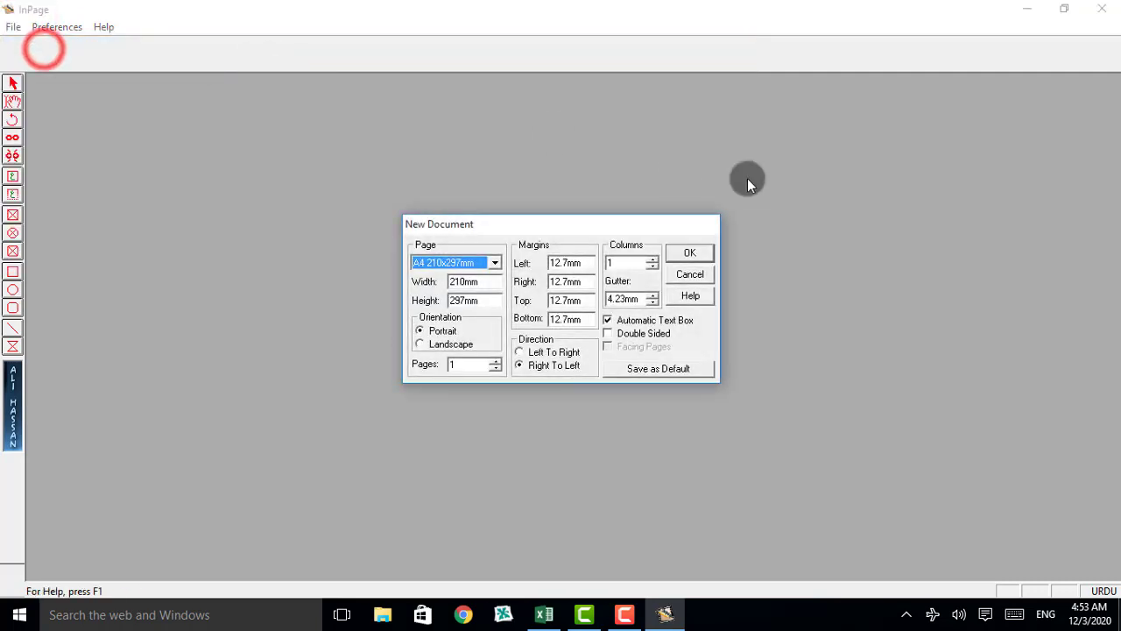
click(706, 252)
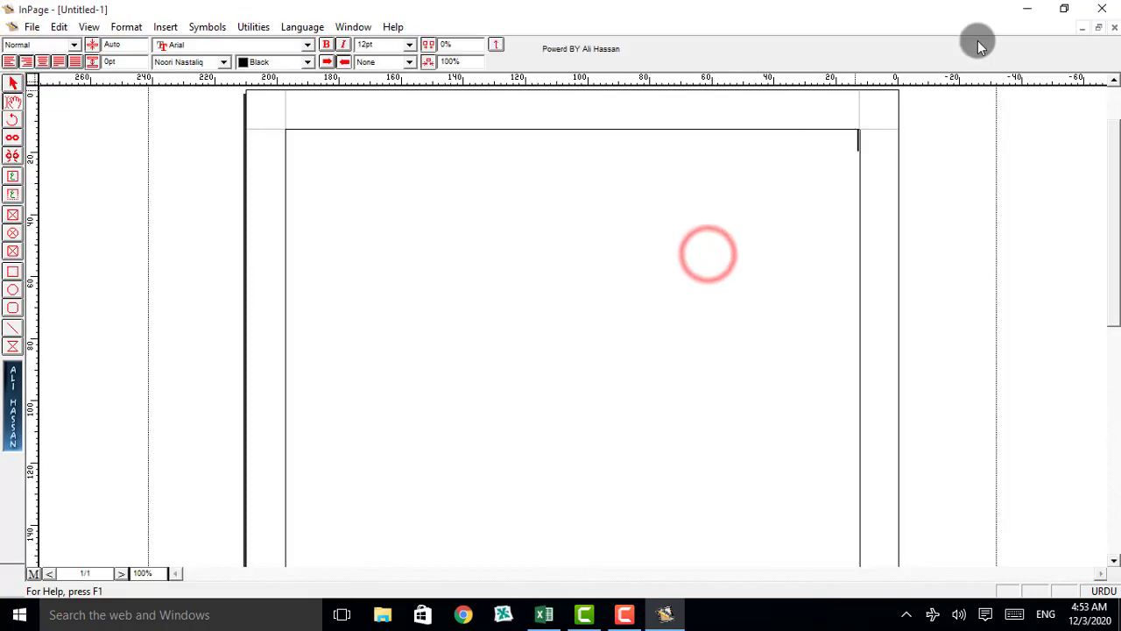
Minimize the blank document, open ch # 4 from the desktop and copy its first Urdu quotation.
click(1026, 12)
double_click(151, 289)
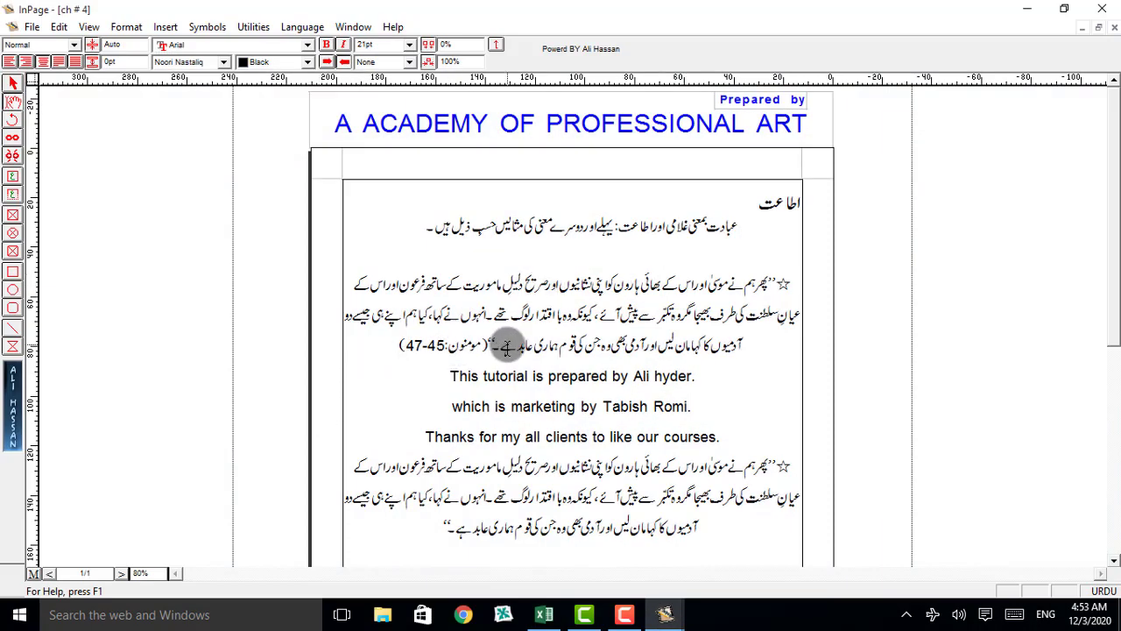
drag(497, 340, 774, 274)
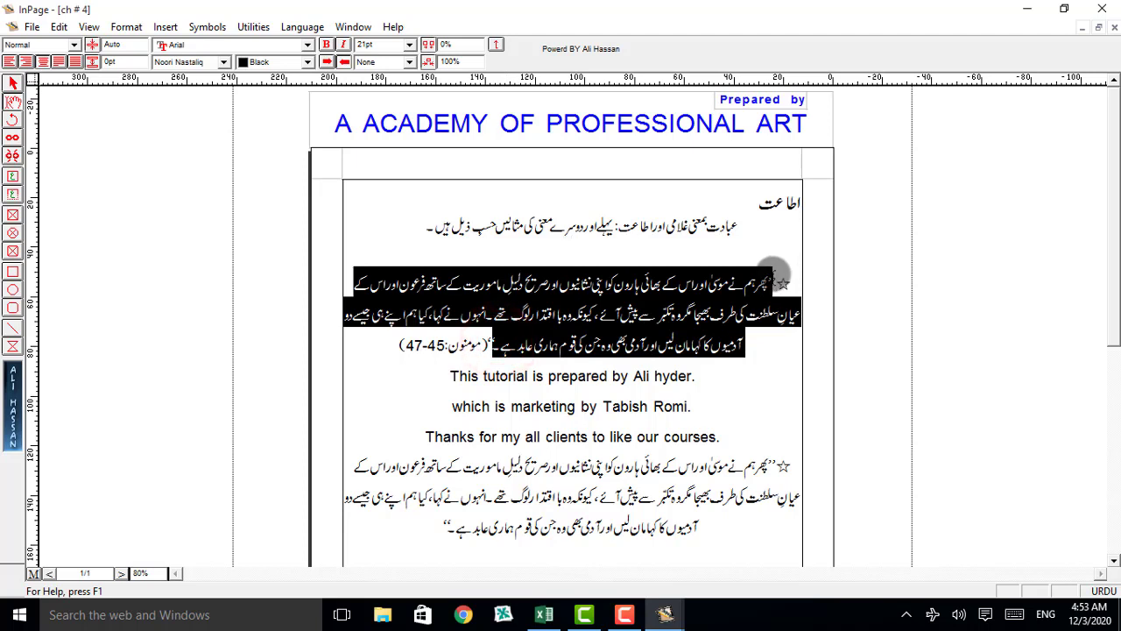
right_click(749, 289)
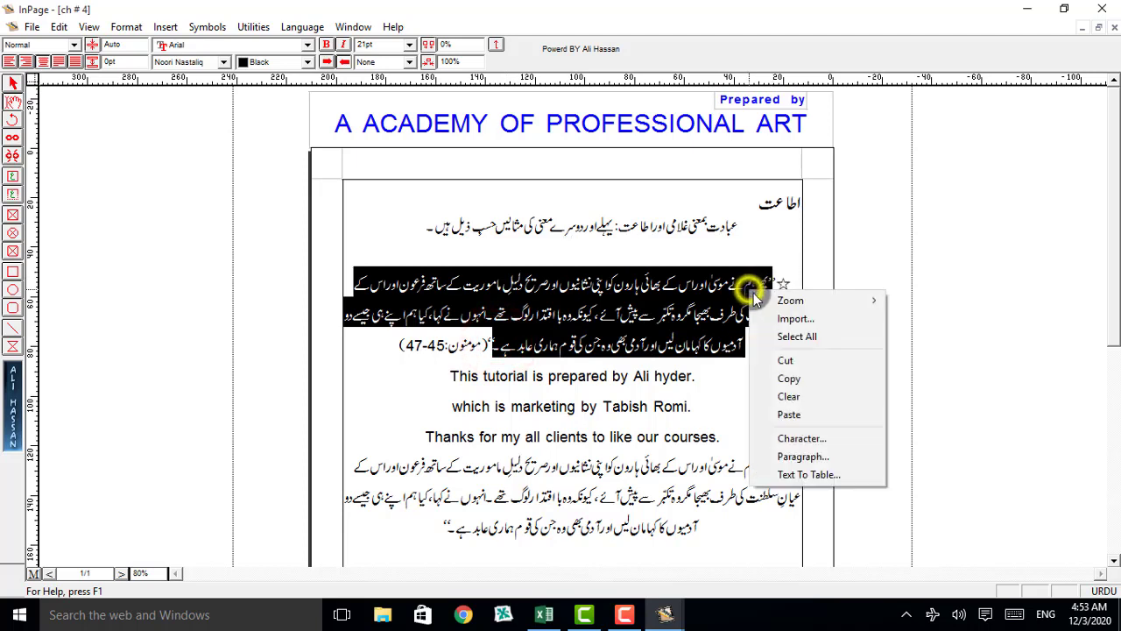
click(787, 379)
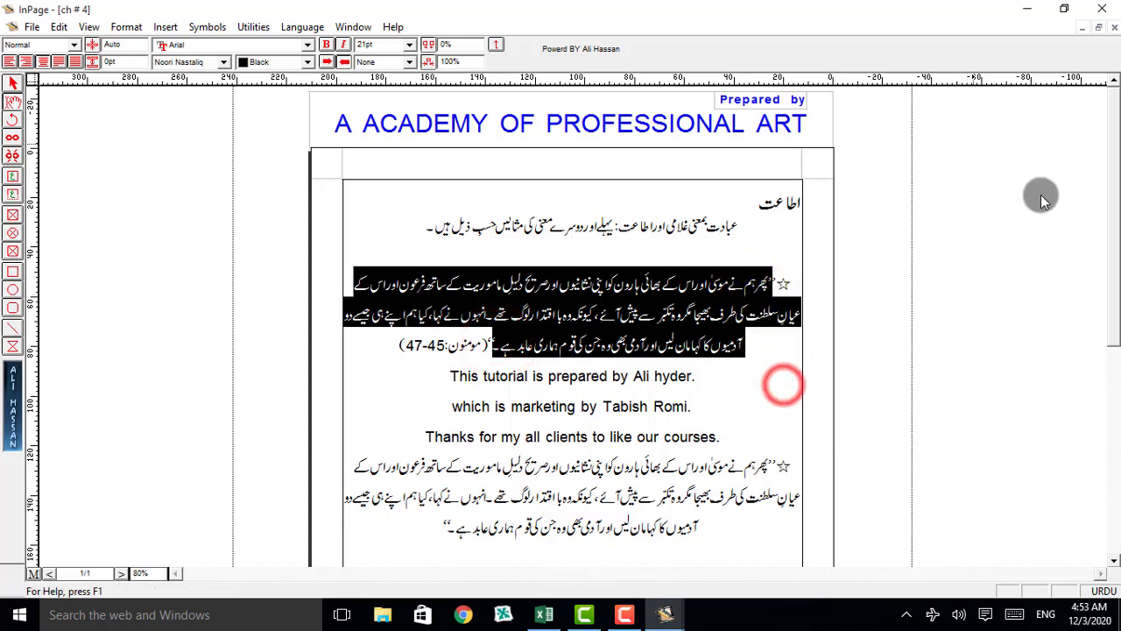
Minimize the ch # 4 window, leaving it open, and paste the copied quotation into the Untitled-1 document.
click(1025, 9)
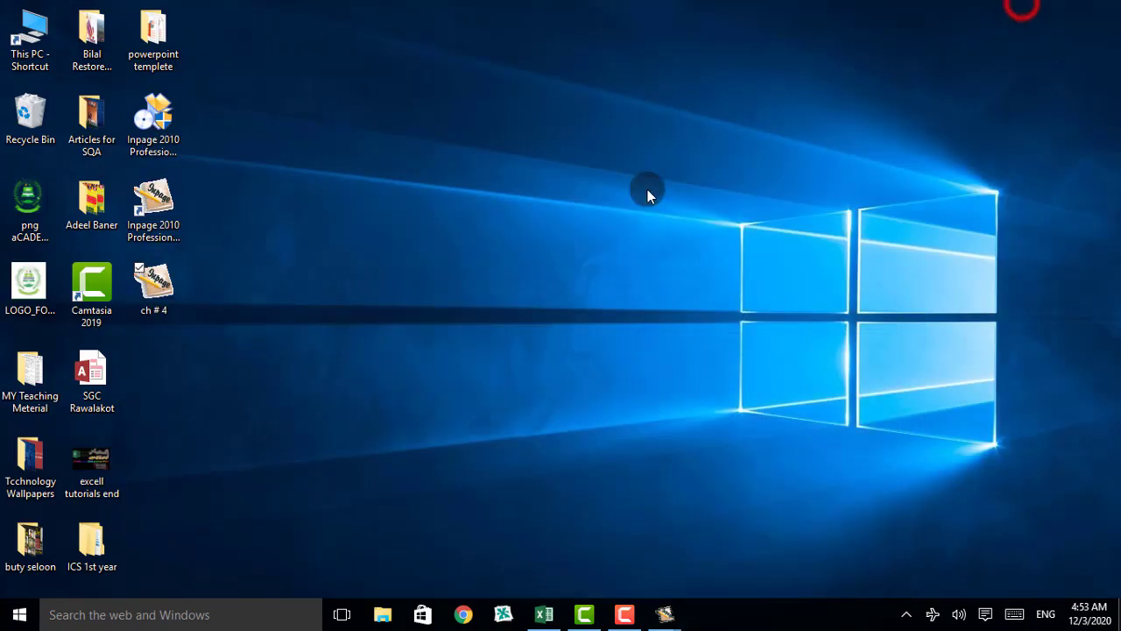
click(680, 618)
click(610, 569)
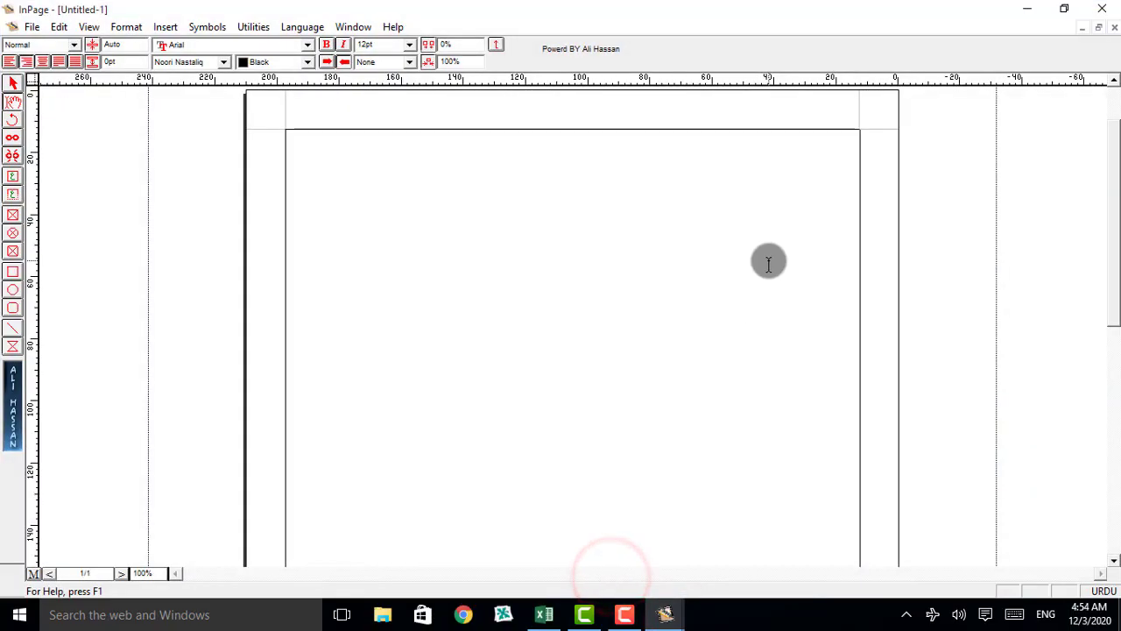
key(ctrl+v)
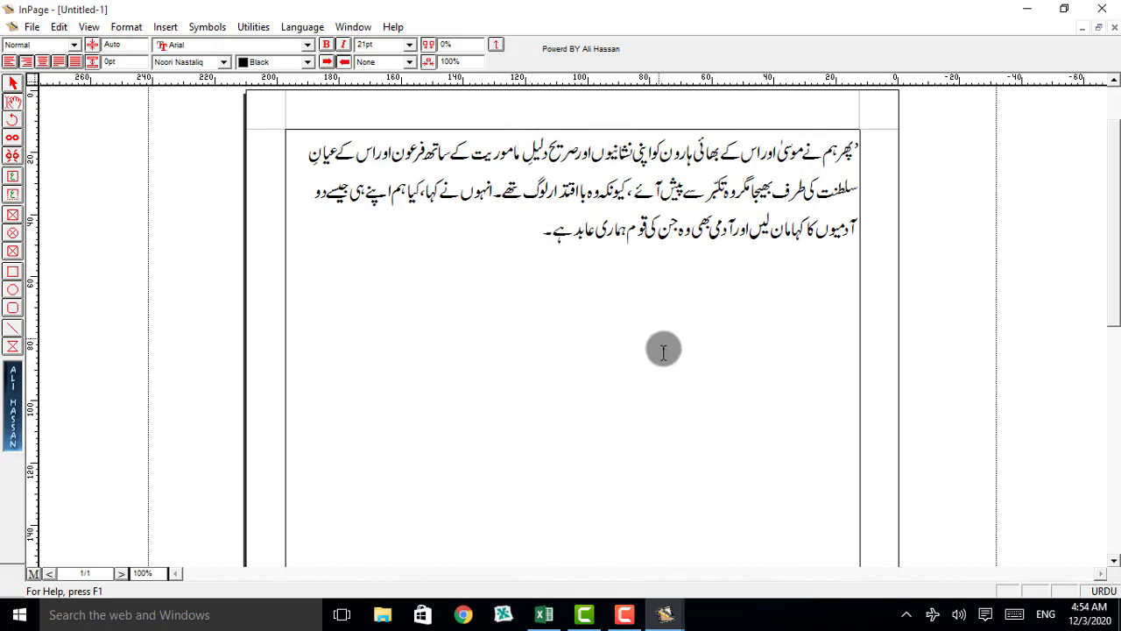
Preview the open ch # 4 window and return to the Untitled-1 document.
click(673, 611)
mouse_move(723, 577)
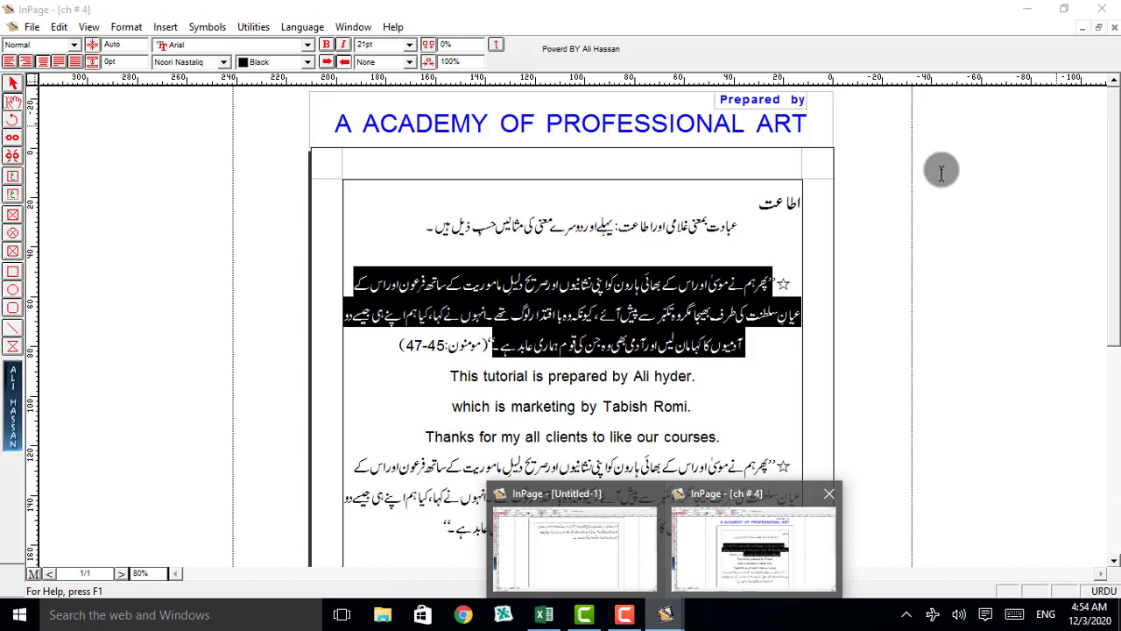
mouse_move(796, 583)
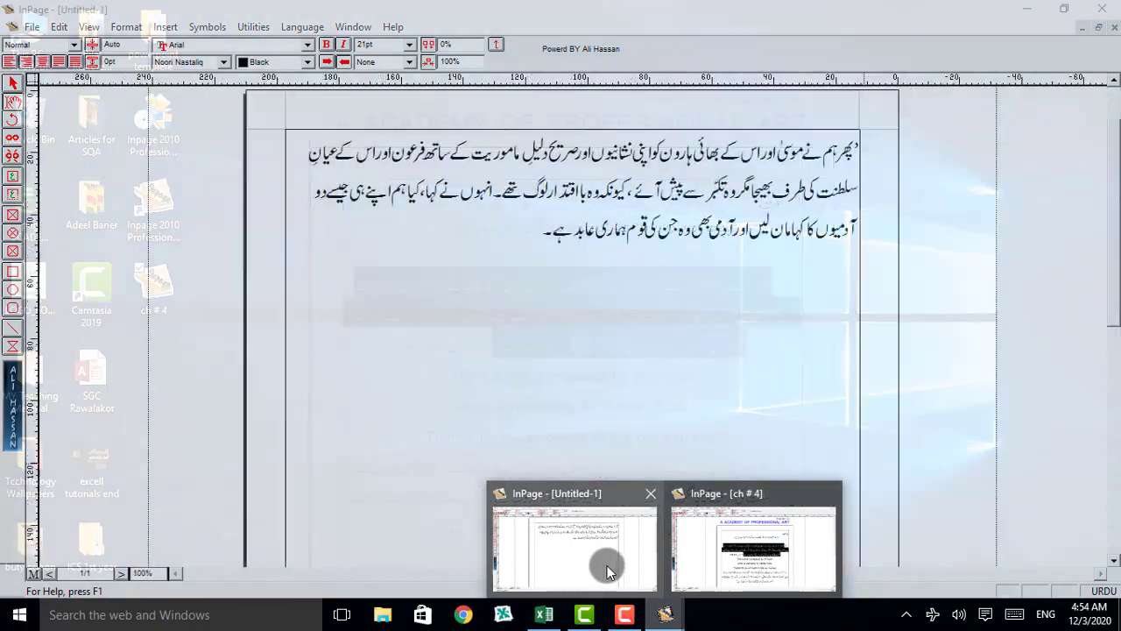
click(606, 564)
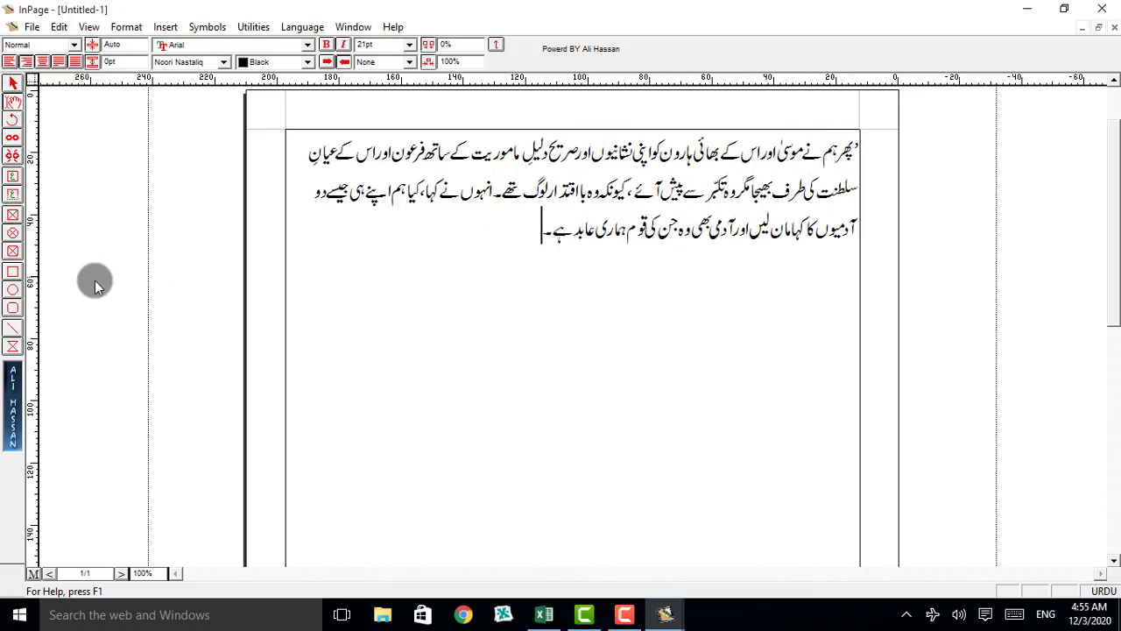
Draw a text box about 60 by 66 mm below the pasted quotation and move it up directly beneath the text.
click(13, 178)
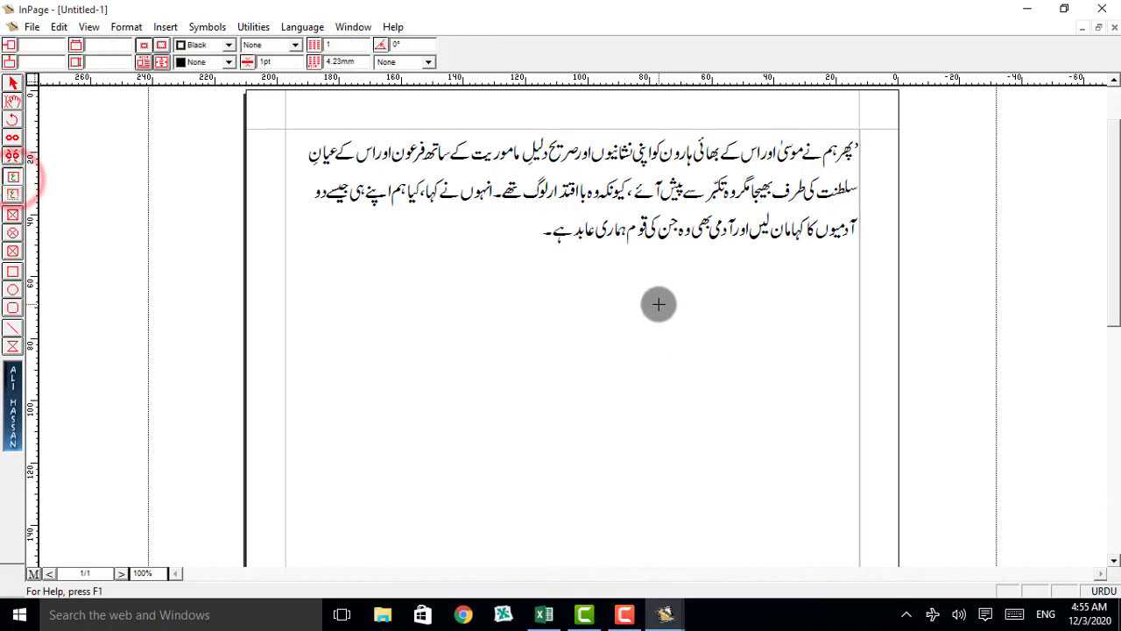
mouse_move(658, 304)
mouse_down()
mouse_move(828, 509)
mouse_move(845, 508)
mouse_up()
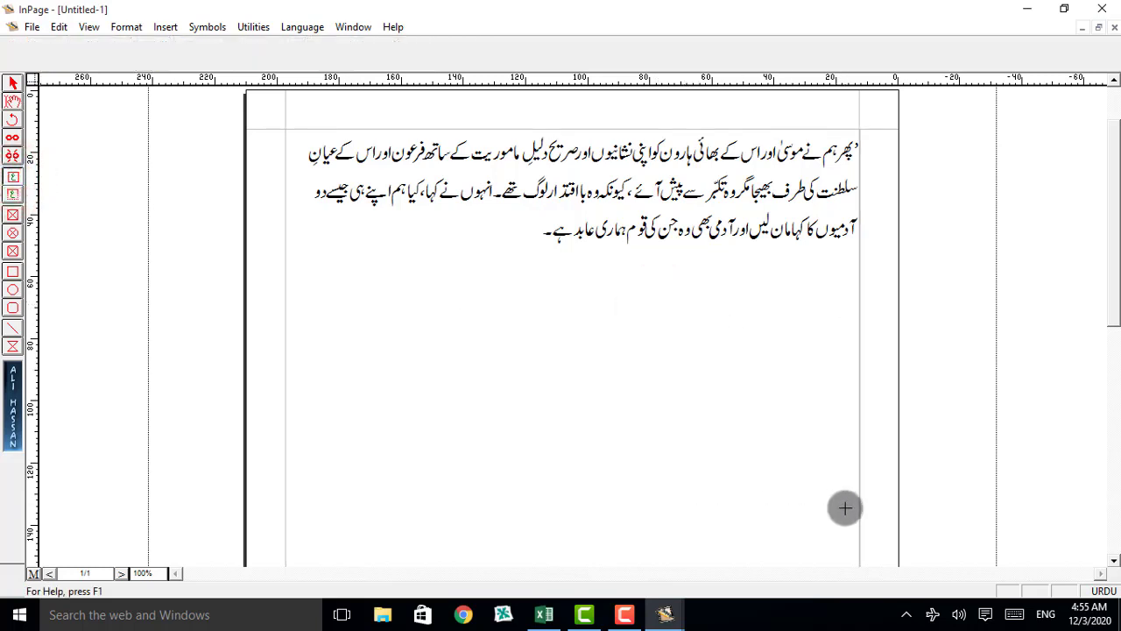
click(766, 310)
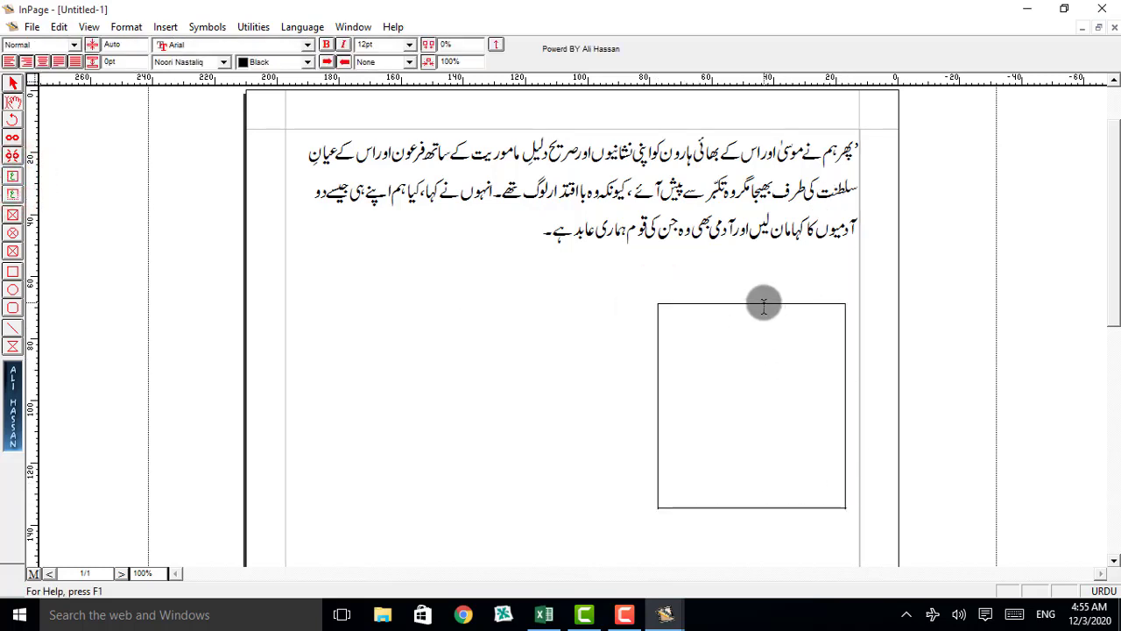
click(13, 83)
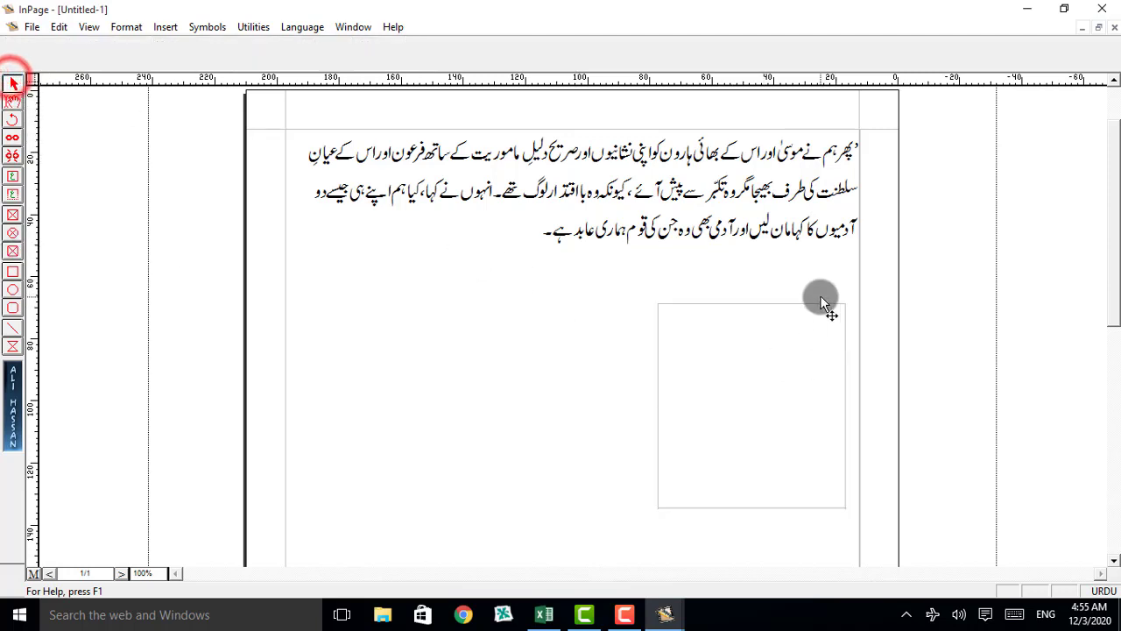
drag(763, 305, 761, 254)
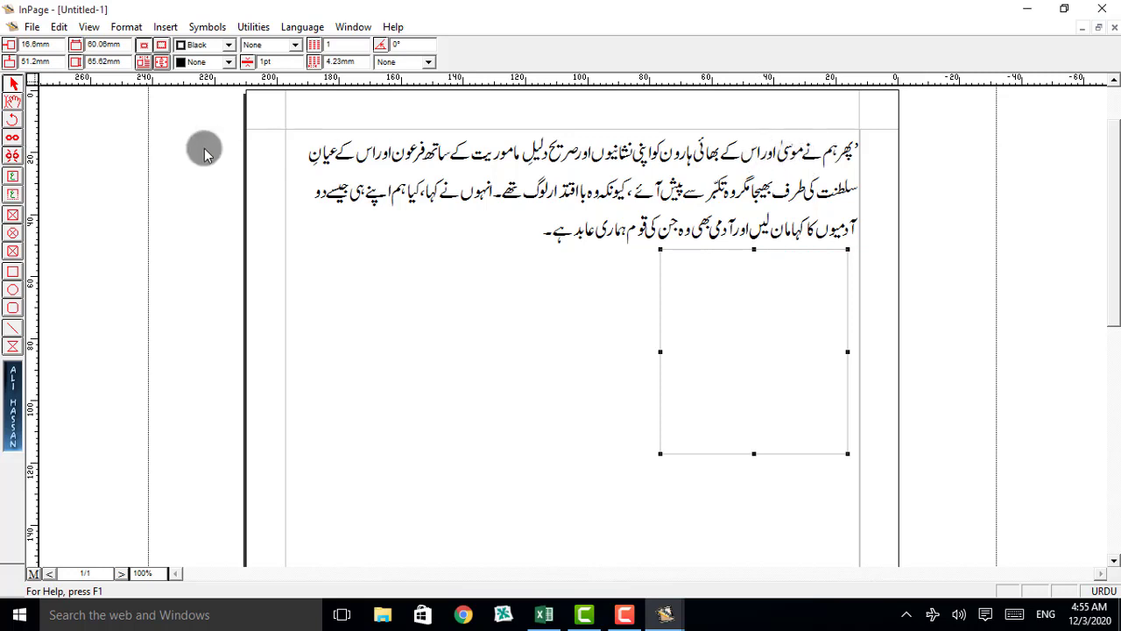
Copy the whole Urdu quotation and paste it into the empty text box below it.
click(13, 101)
drag(545, 232, 866, 156)
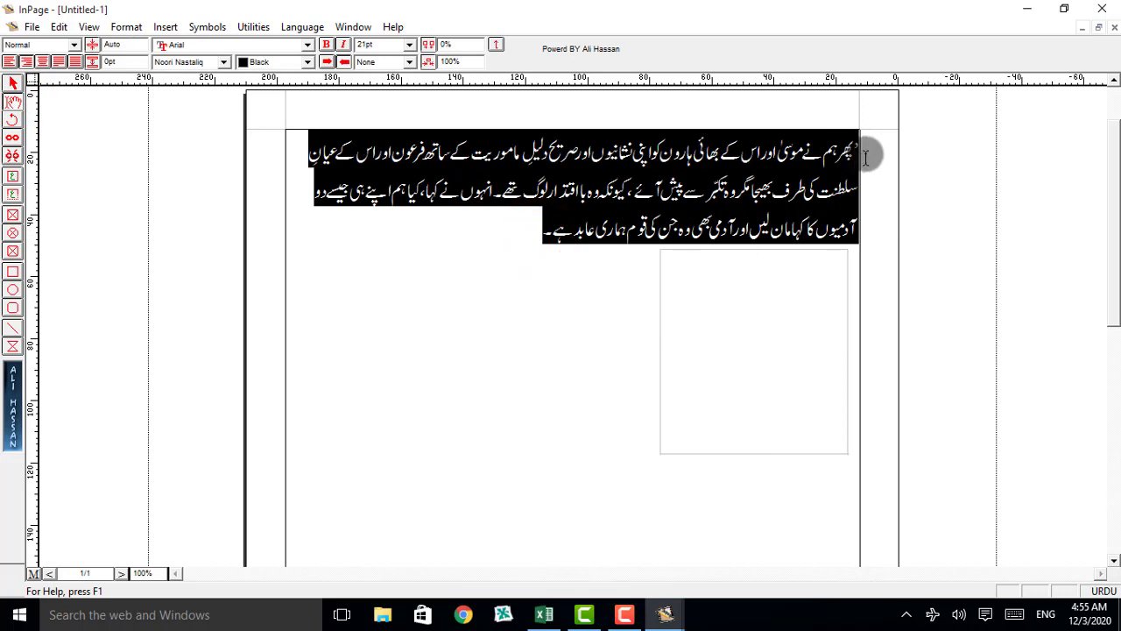
right_click(811, 158)
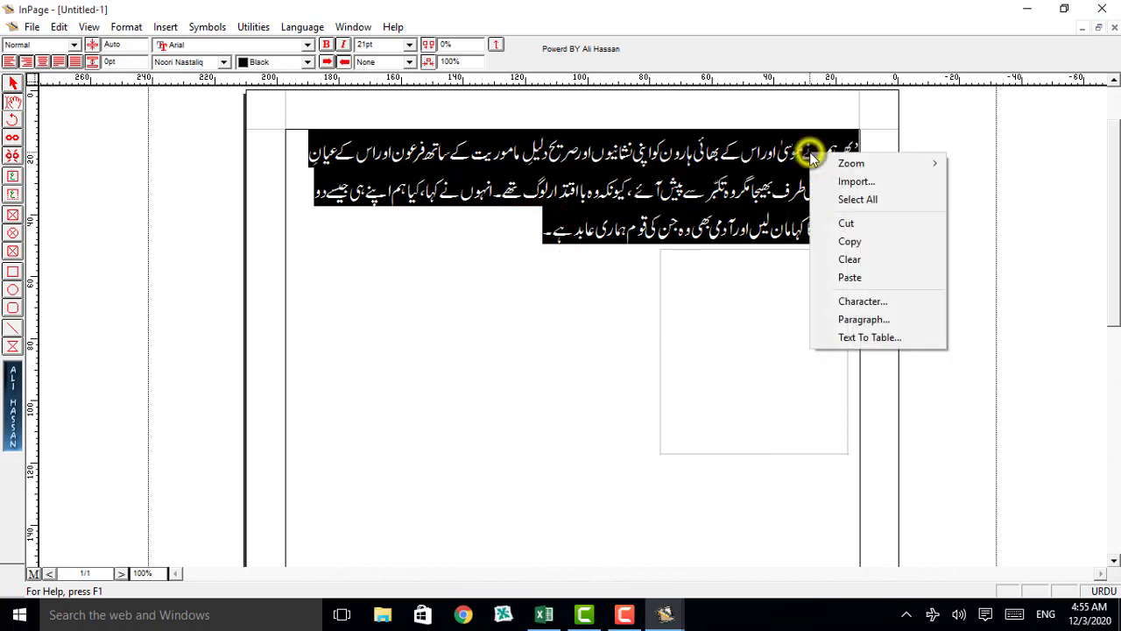
click(843, 246)
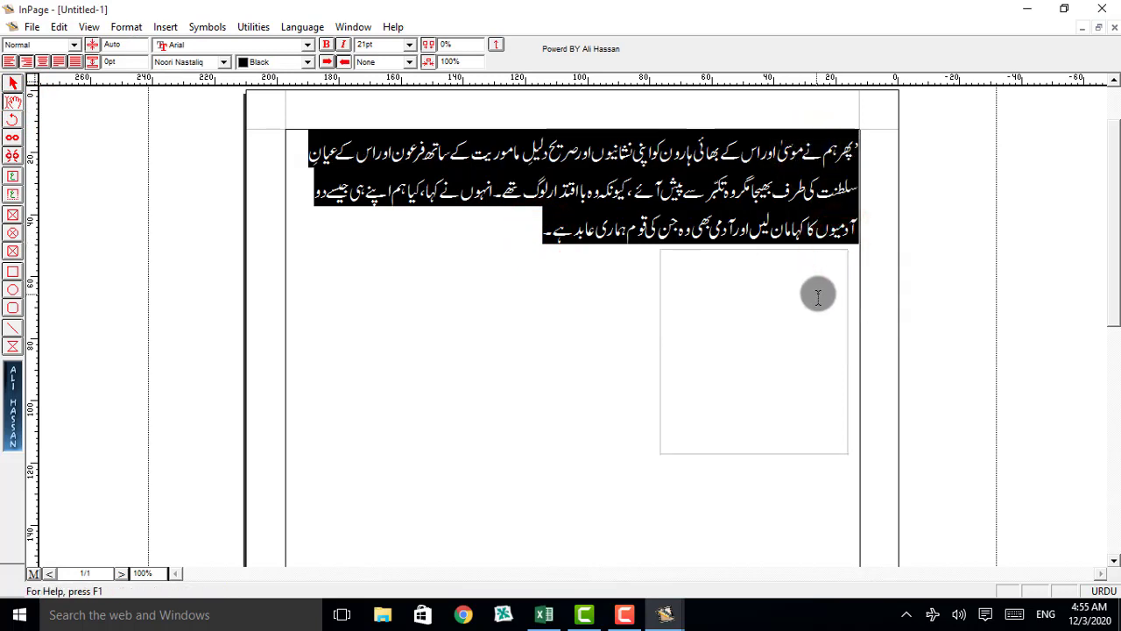
click(836, 279)
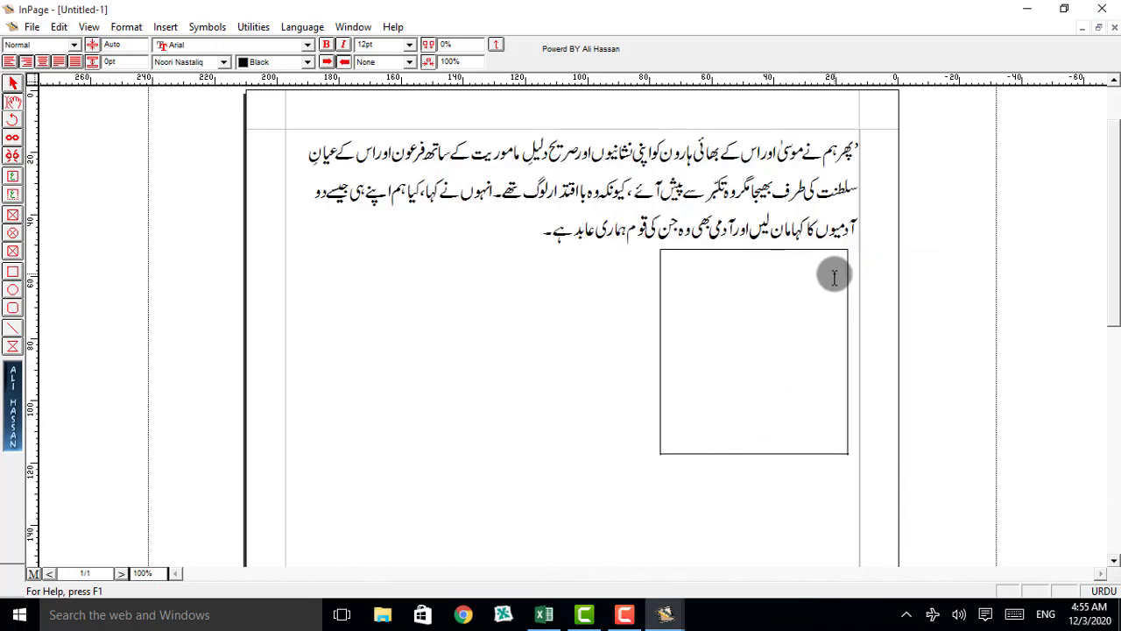
right_click(834, 277)
click(849, 346)
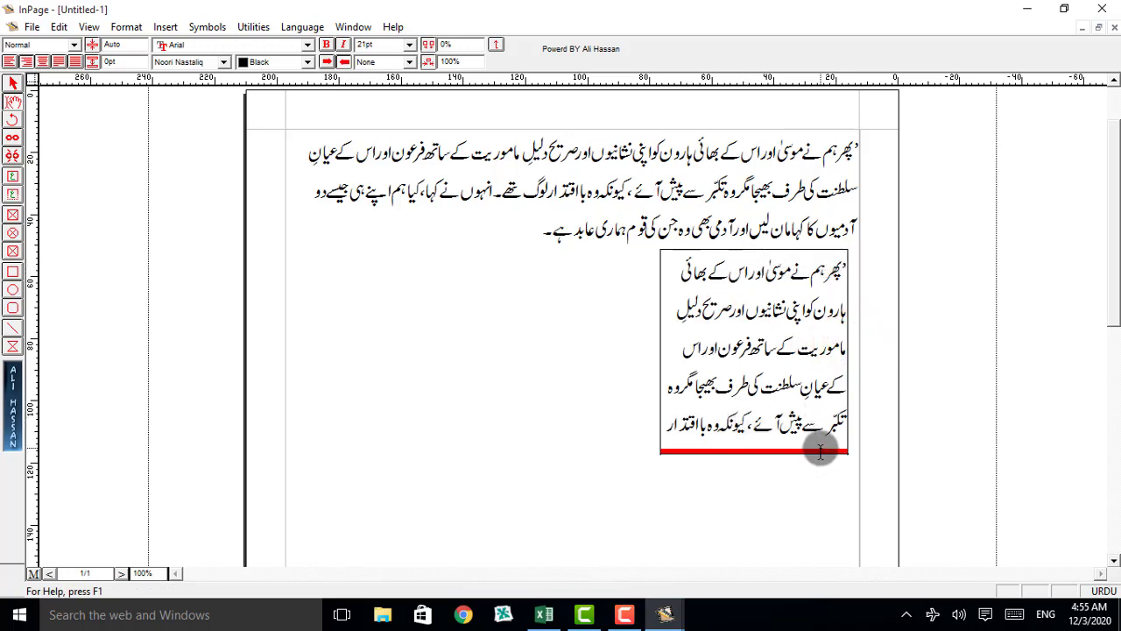
Move the filled text box around the page and place it just below the quotation, at about 18.5 mm by 56.5 mm.
click(14, 85)
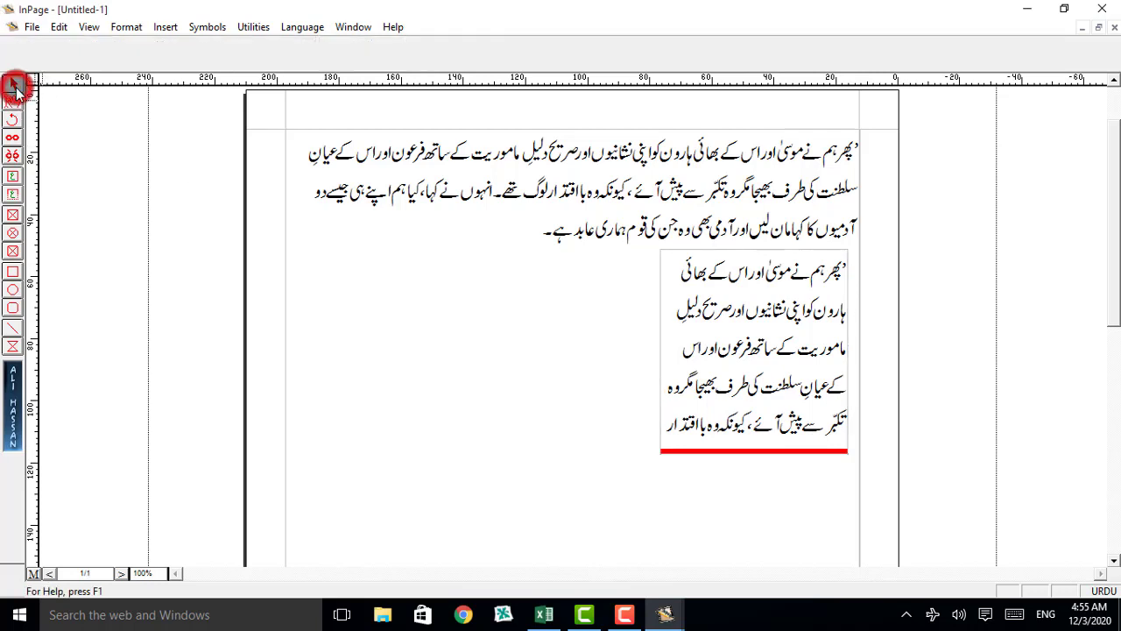
click(729, 248)
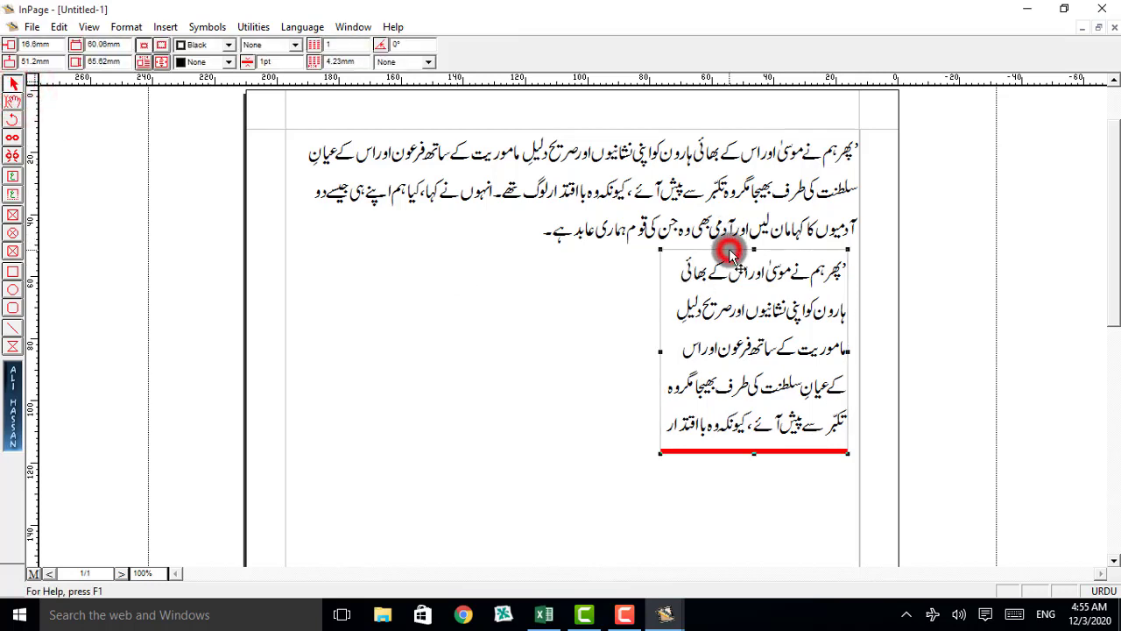
drag(729, 248, 593, 368)
drag(424, 332, 421, 326)
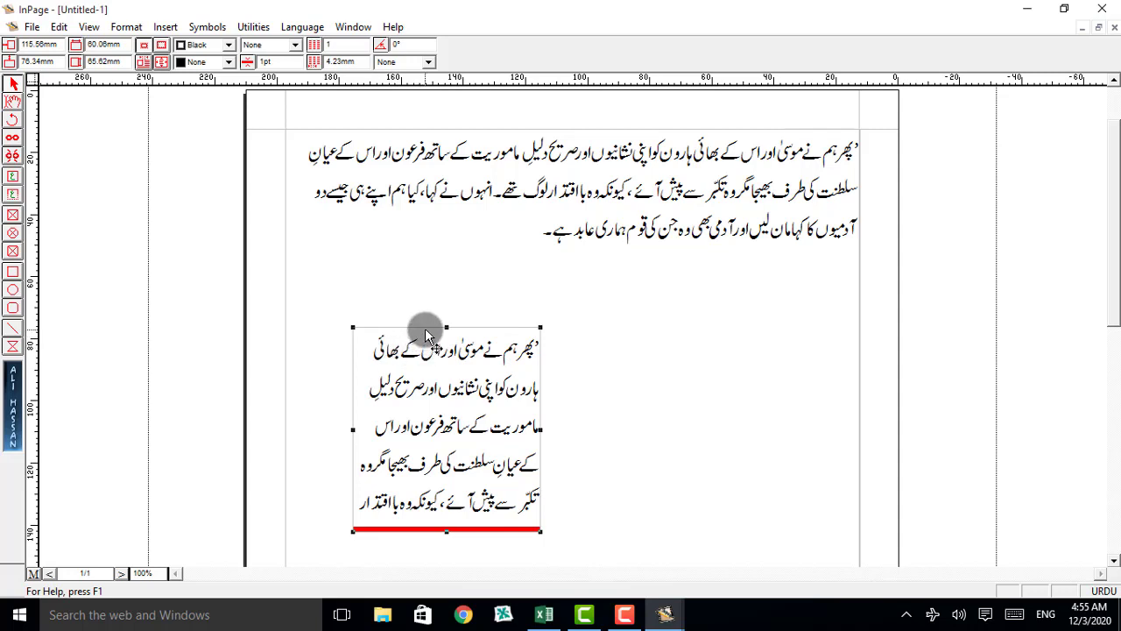
drag(426, 328, 691, 279)
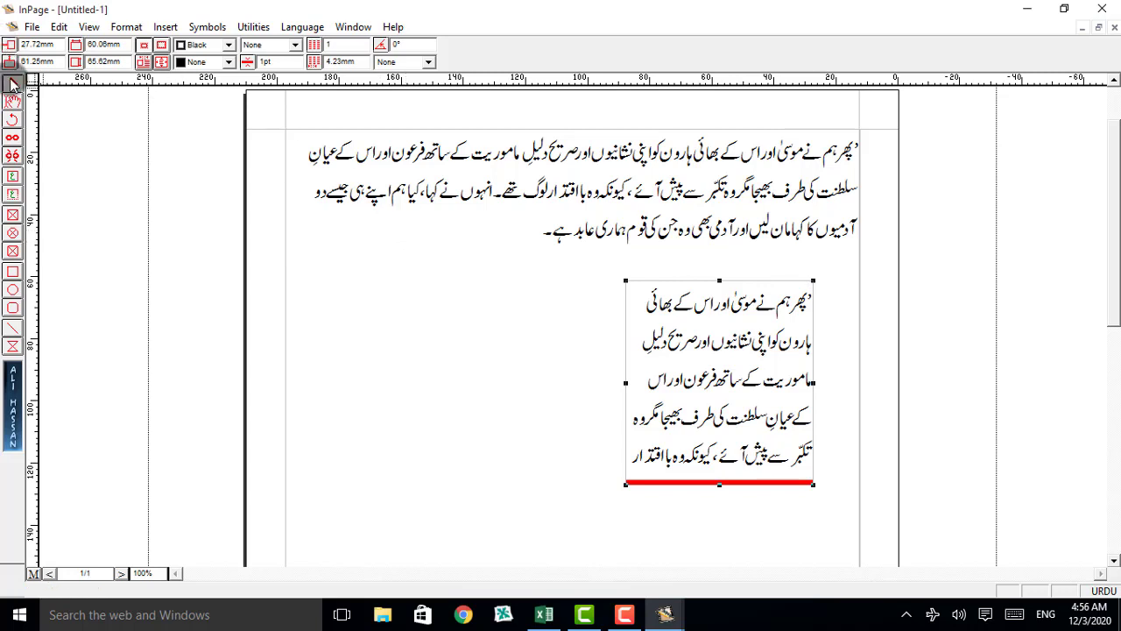
drag(686, 278, 714, 262)
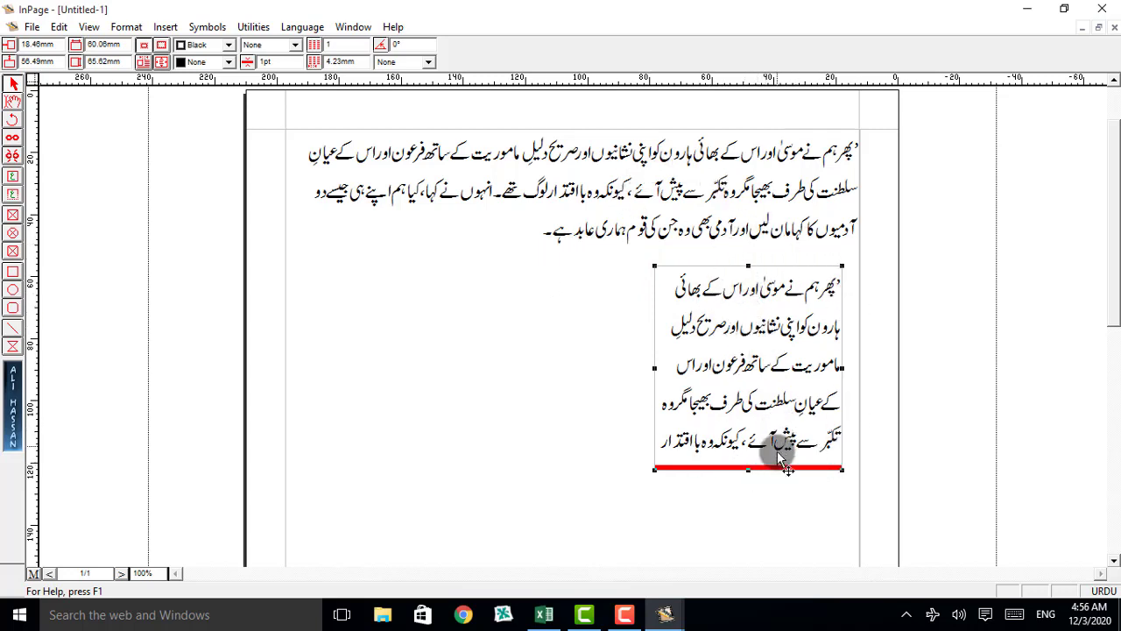
Draw a title text box about 67 by 7 mm beside the quotation's last line and delete it.
click(13, 195)
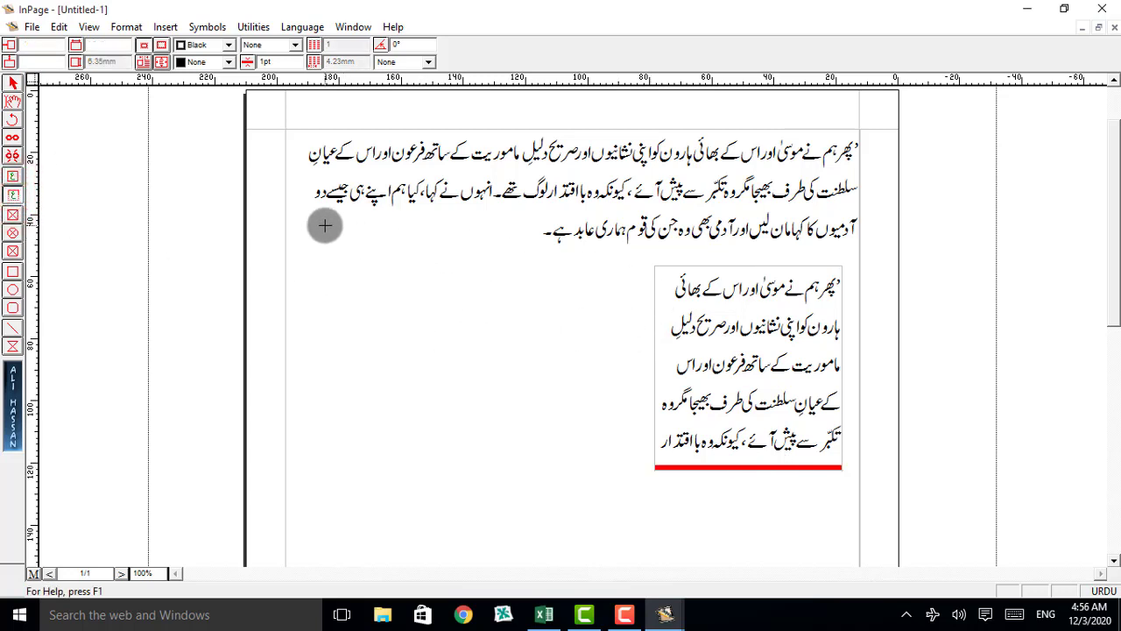
mouse_move(324, 226)
mouse_down()
mouse_move(552, 232)
mouse_move(468, 233)
mouse_move(524, 248)
mouse_up()
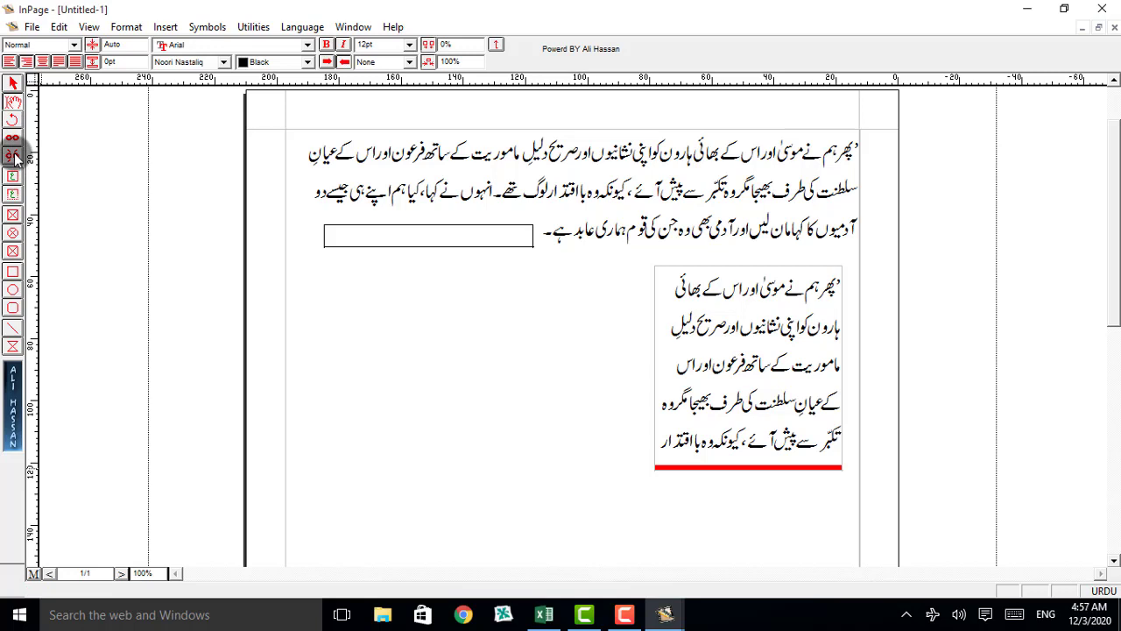
click(14, 86)
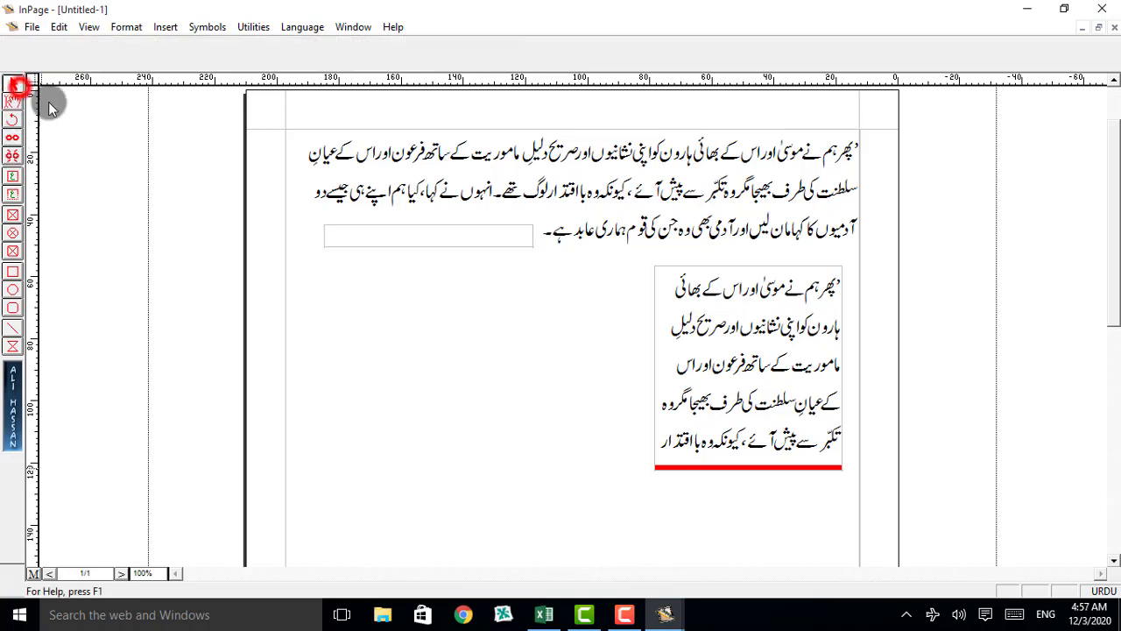
click(402, 226)
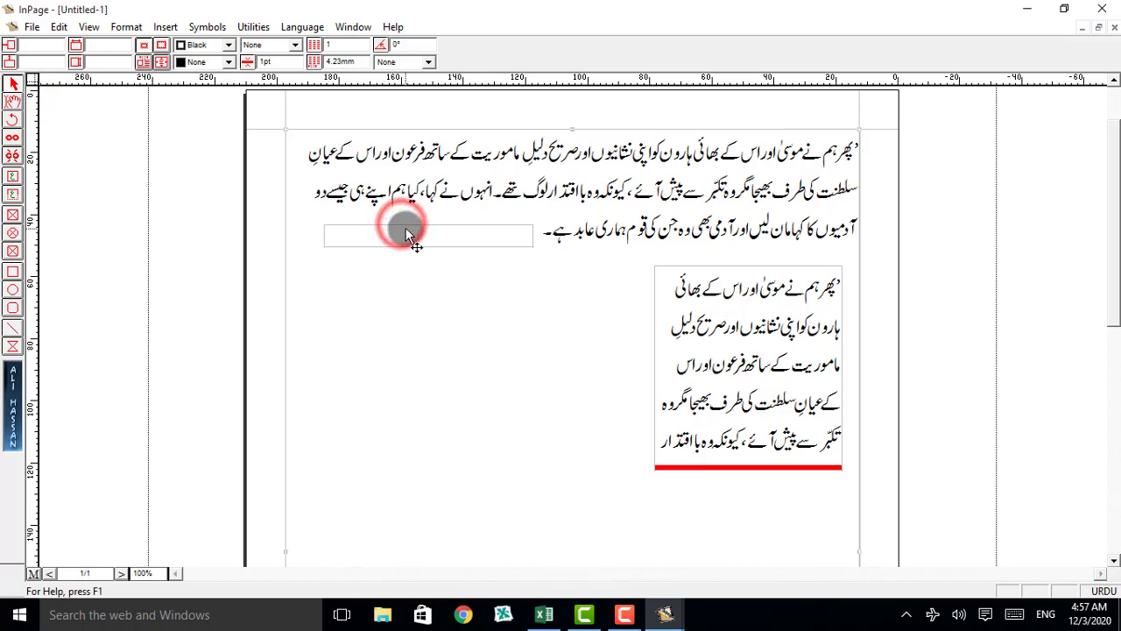
click(403, 226)
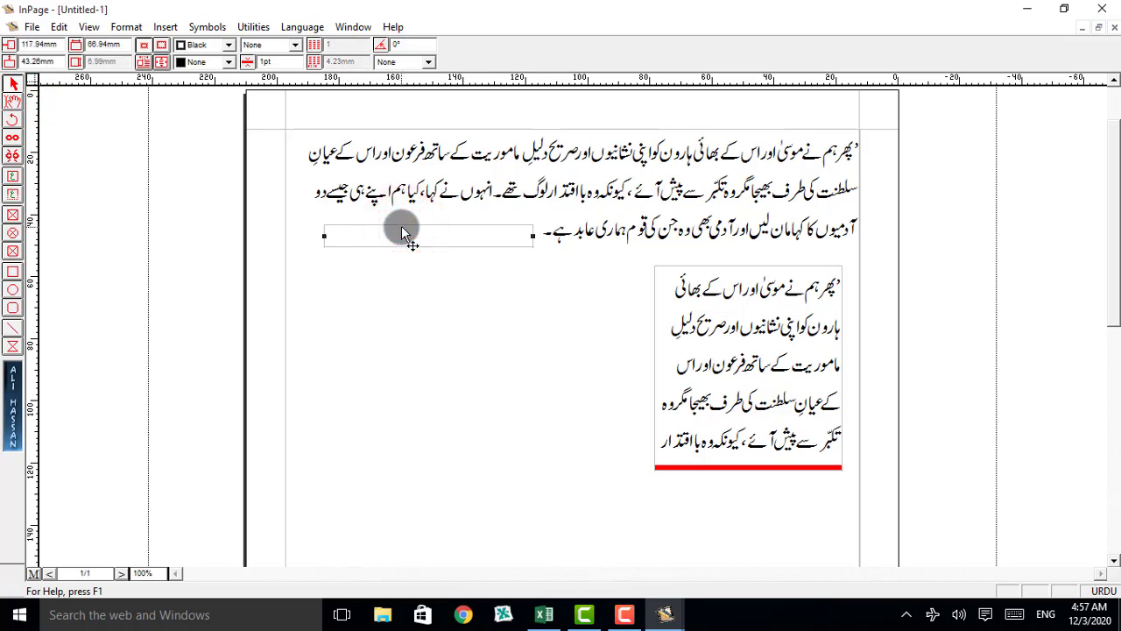
key(Delete)
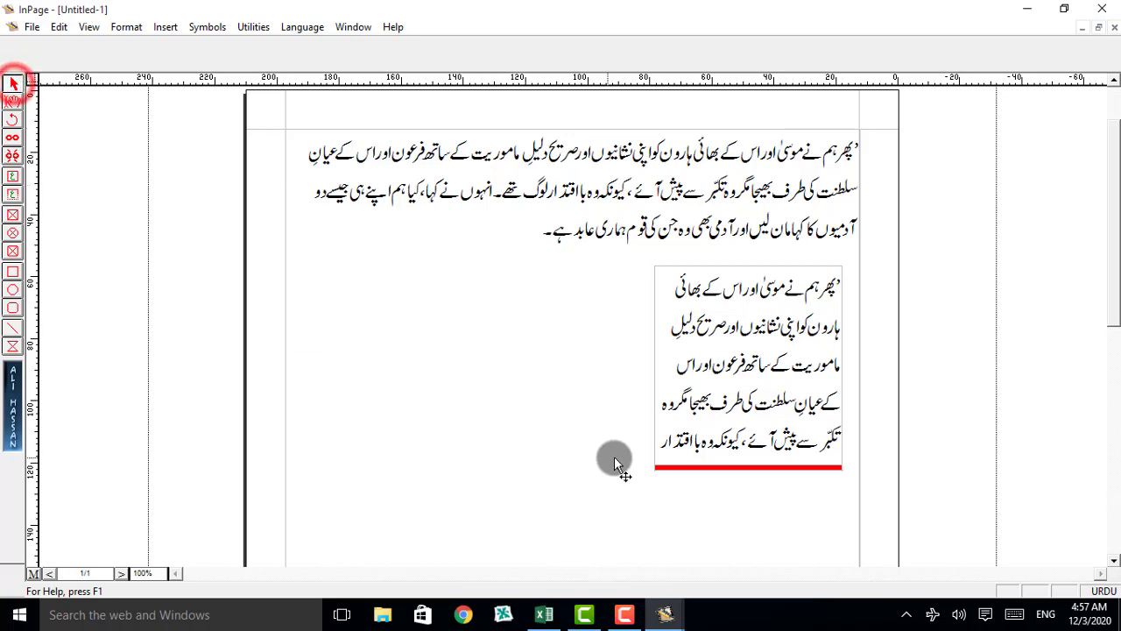
Resize the filled text box to about 44 mm wide and extend its lower edge to show more lines.
click(657, 443)
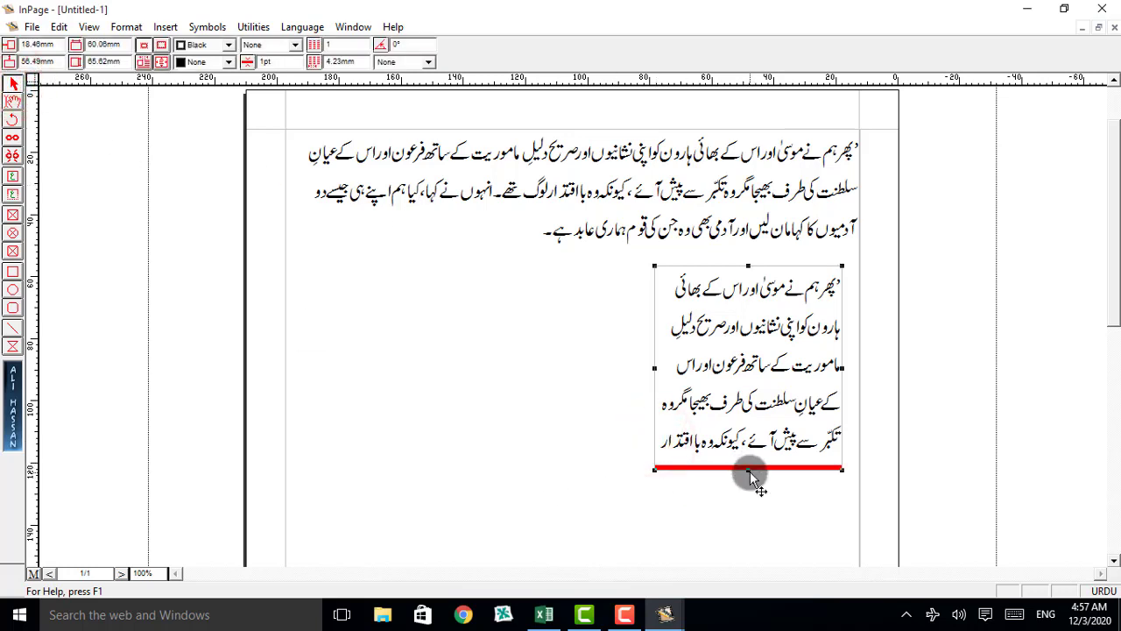
drag(749, 468, 743, 549)
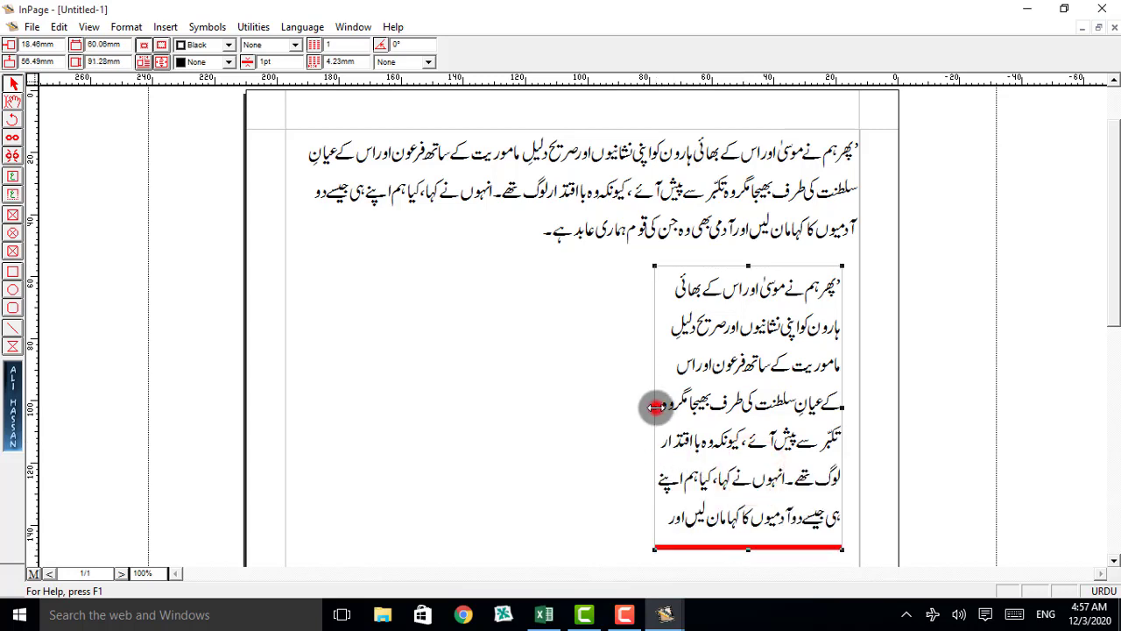
drag(655, 406, 513, 412)
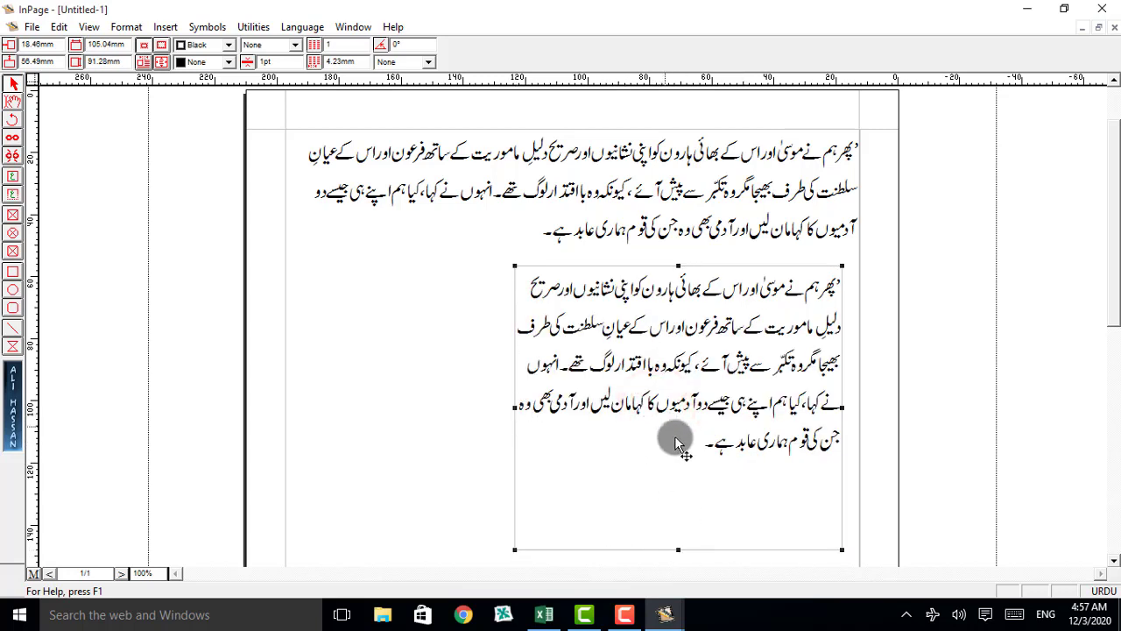
drag(514, 405, 703, 407)
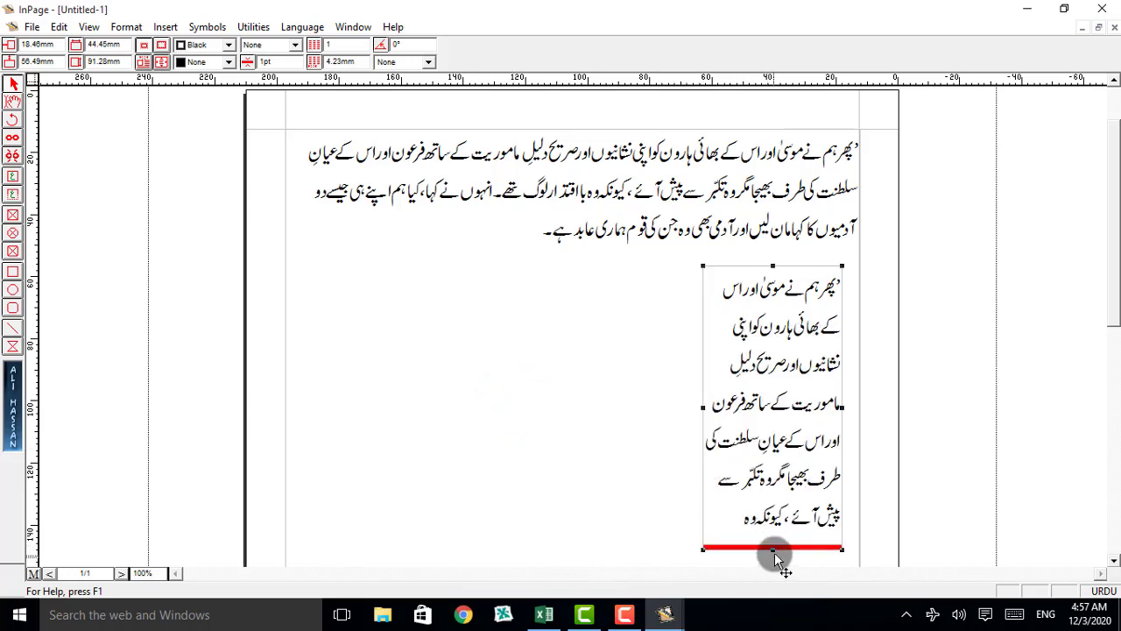
drag(772, 549, 772, 506)
Draw a second text box beside the filled one and link the filled box to it so the overflow text continues there.
click(14, 177)
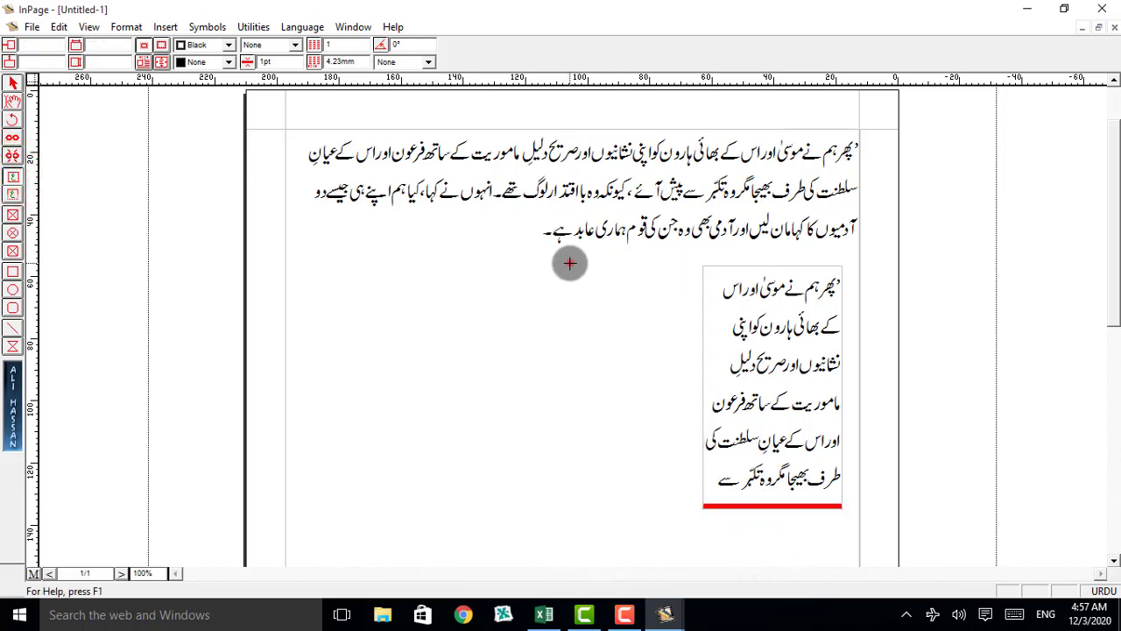
drag(570, 264, 692, 506)
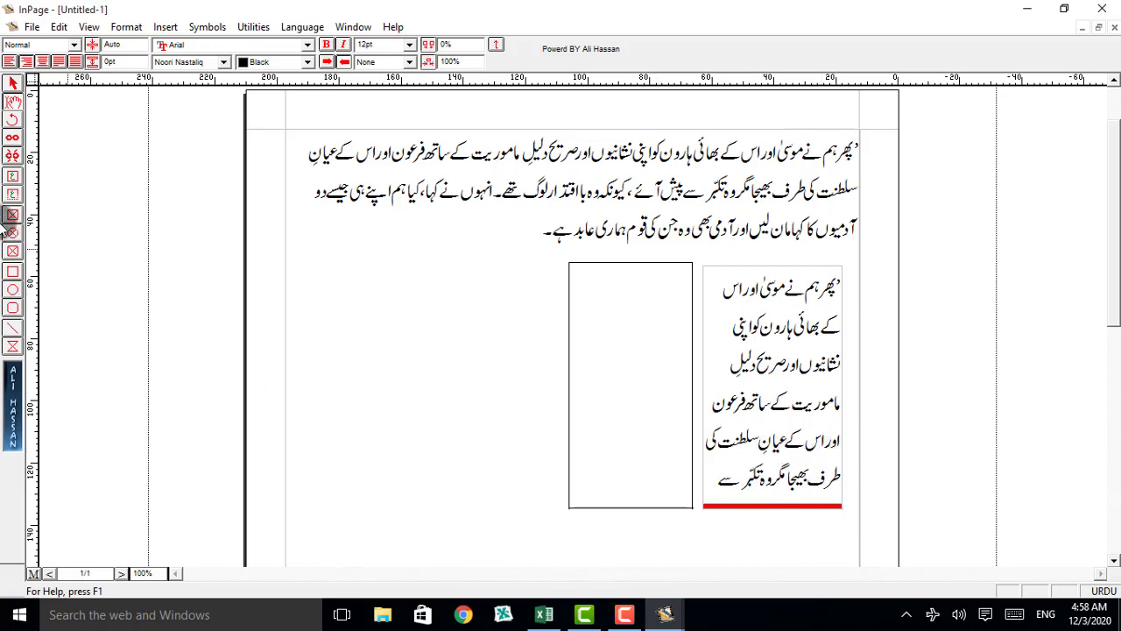
click(14, 140)
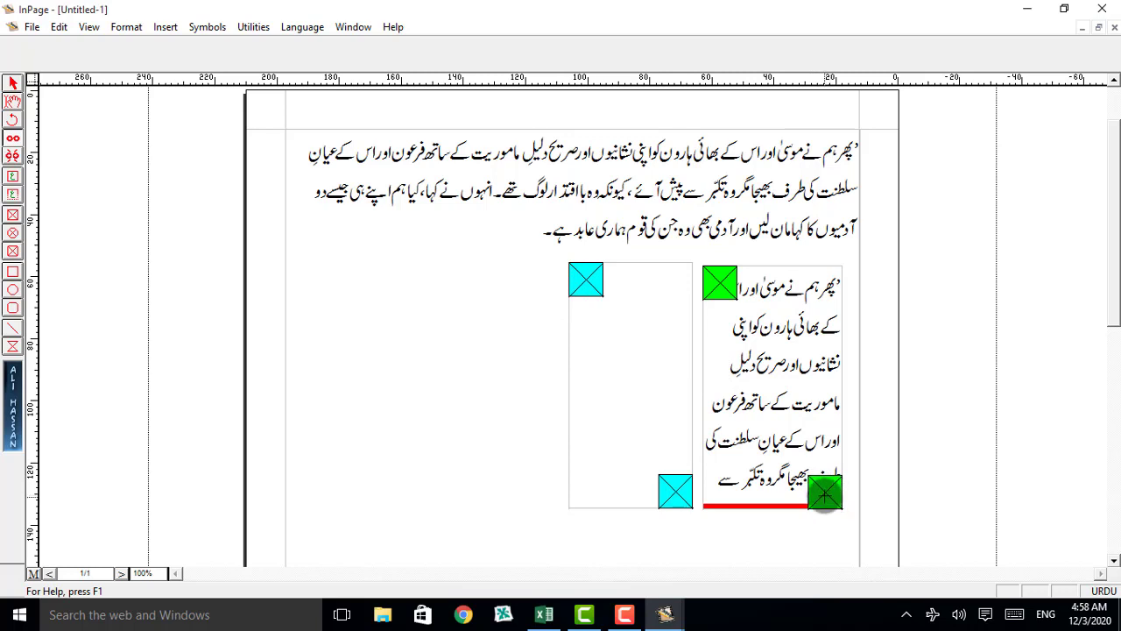
click(827, 498)
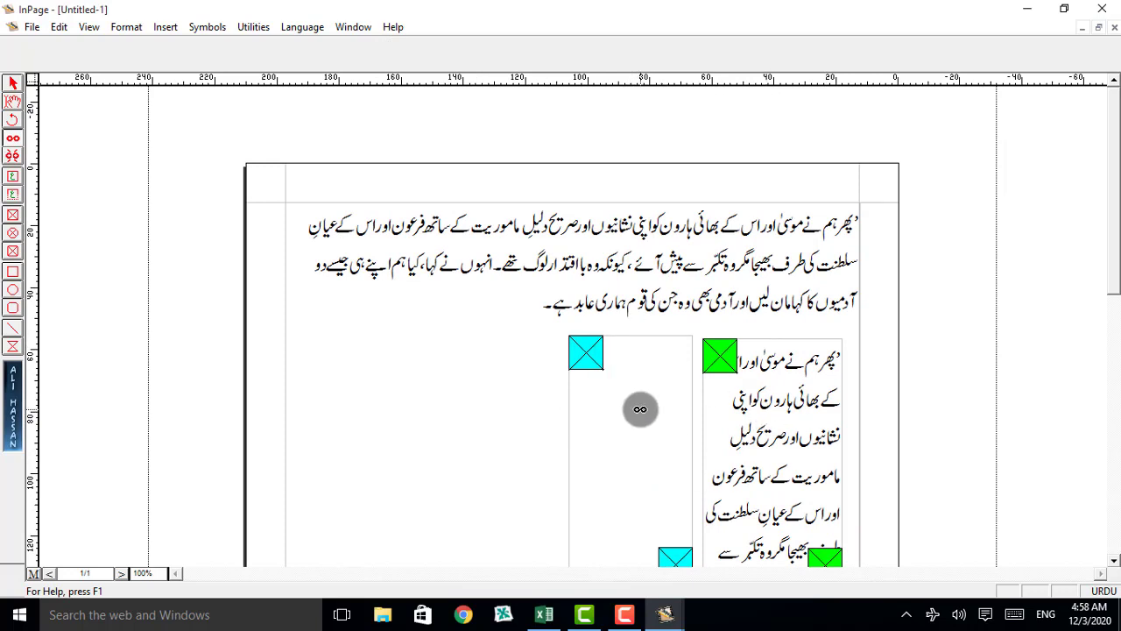
click(594, 357)
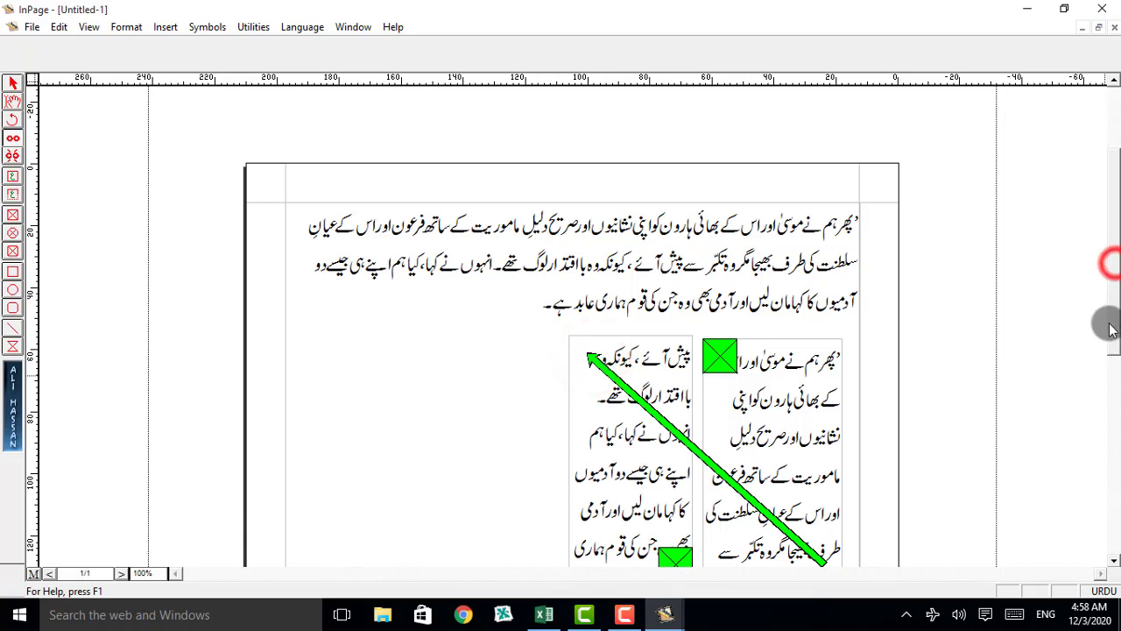
Draw a third text box about 48 by 81 mm to the left of the second and link the second box to it.
drag(1111, 263, 1109, 324)
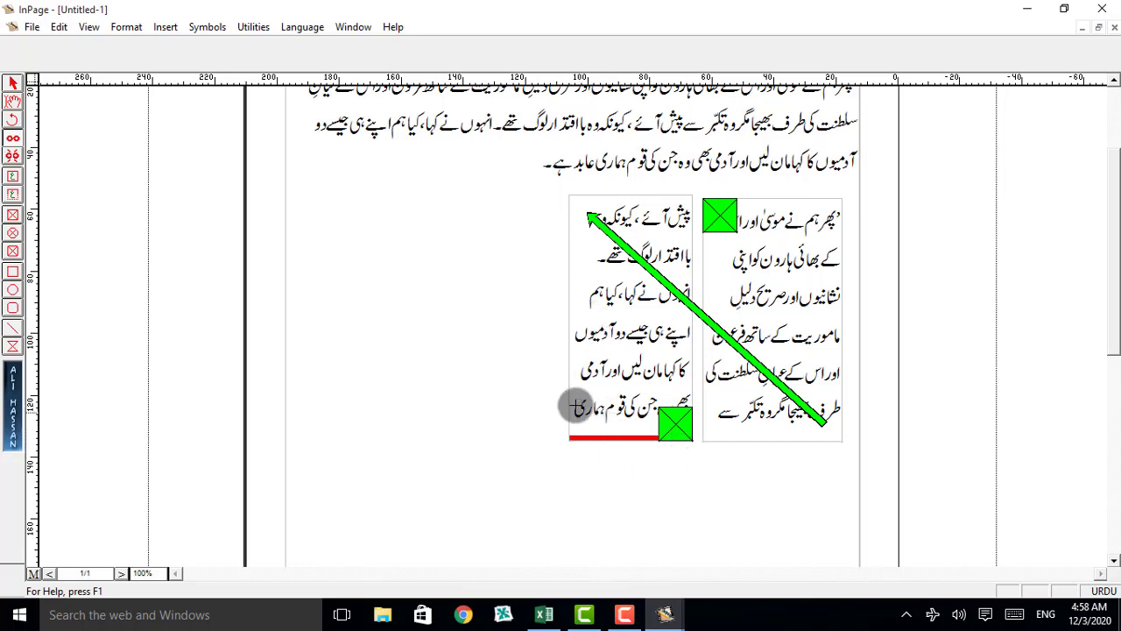
click(13, 176)
drag(405, 188, 553, 439)
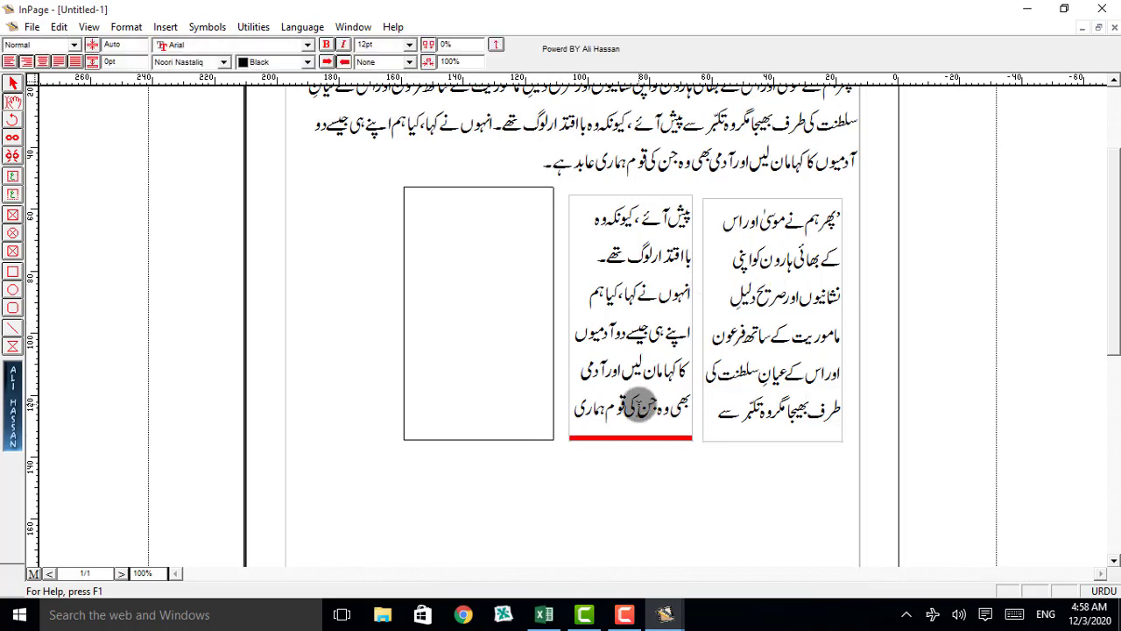
click(12, 138)
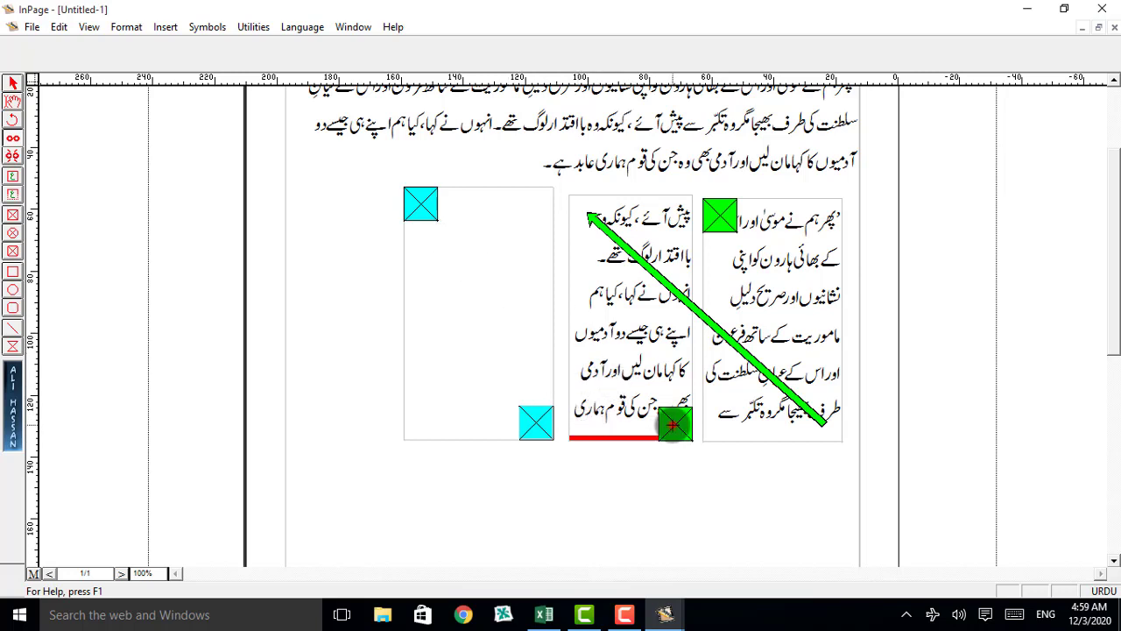
click(674, 424)
click(422, 204)
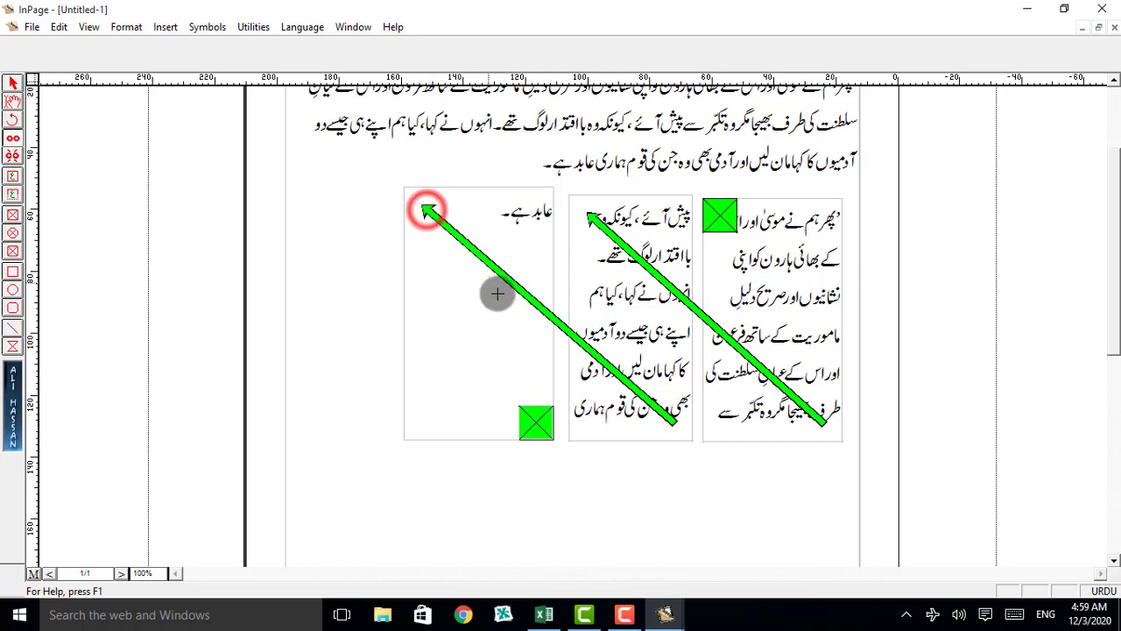
click(365, 199)
click(11, 84)
click(357, 213)
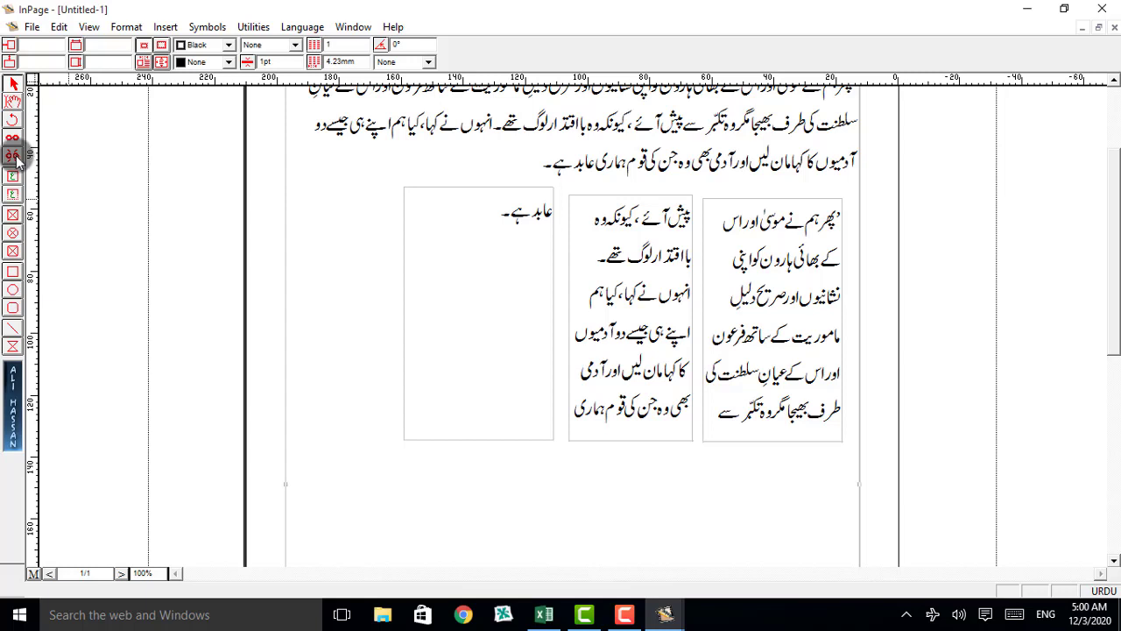
Unlink the three text boxes from one another.
click(15, 157)
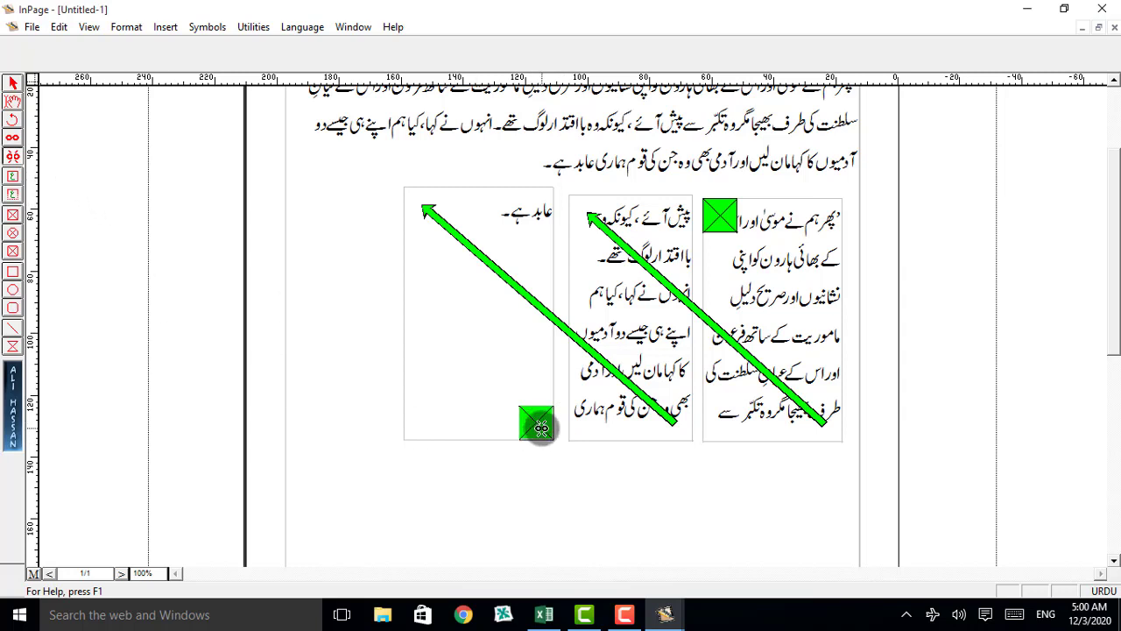
click(532, 427)
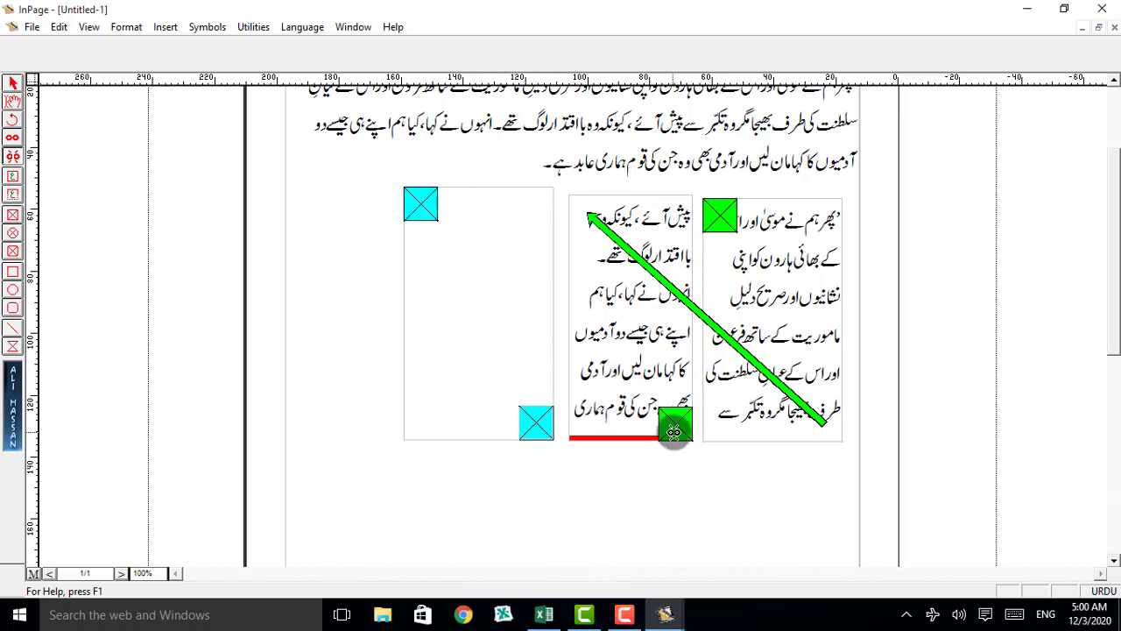
click(681, 428)
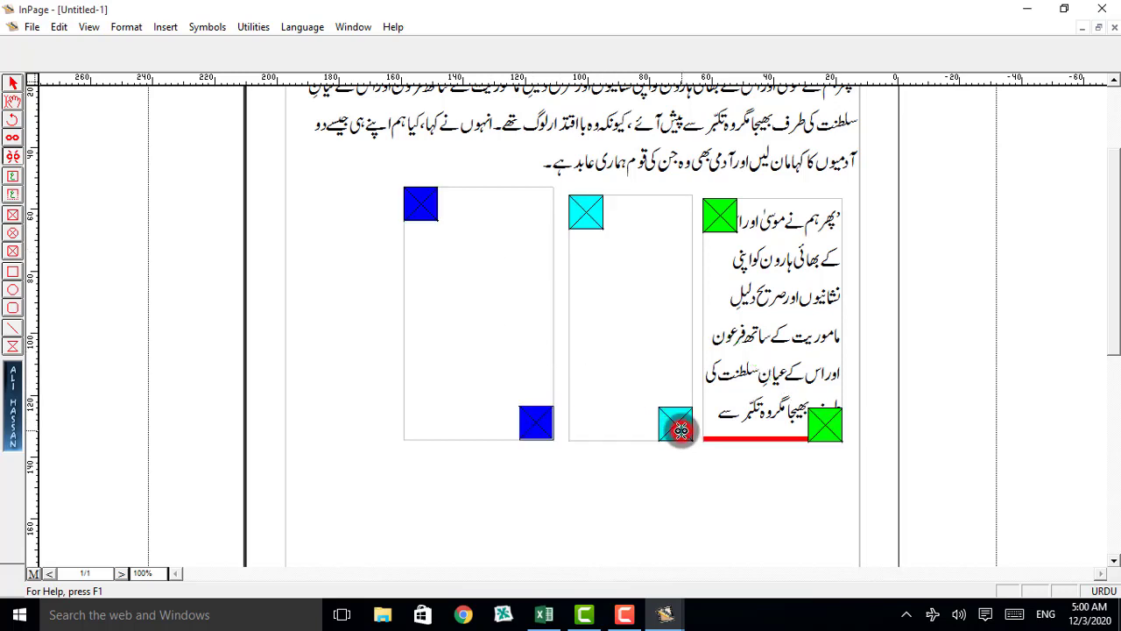
click(827, 426)
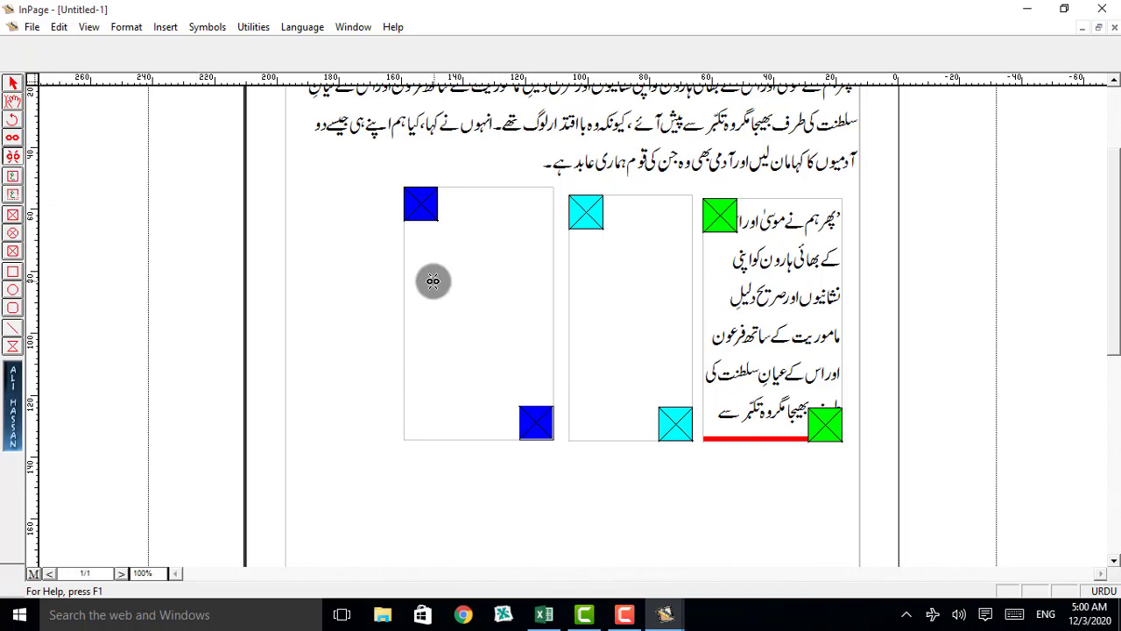
Resize the leftmost text box to about 42 by 79 mm, aligning its upper edge with the middle box.
click(13, 82)
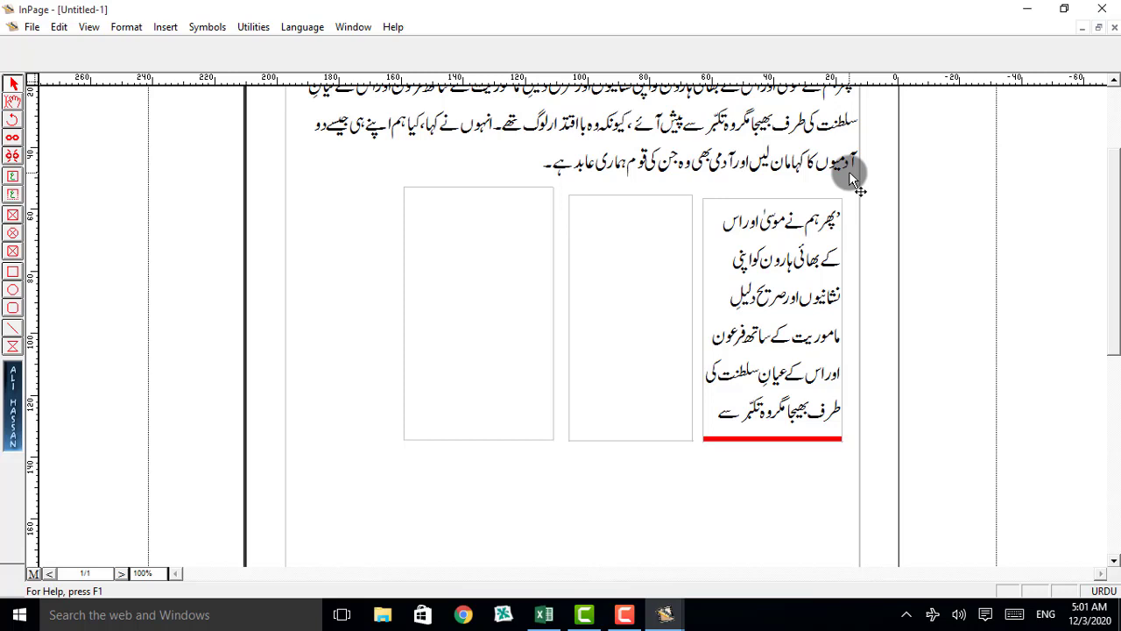
click(481, 187)
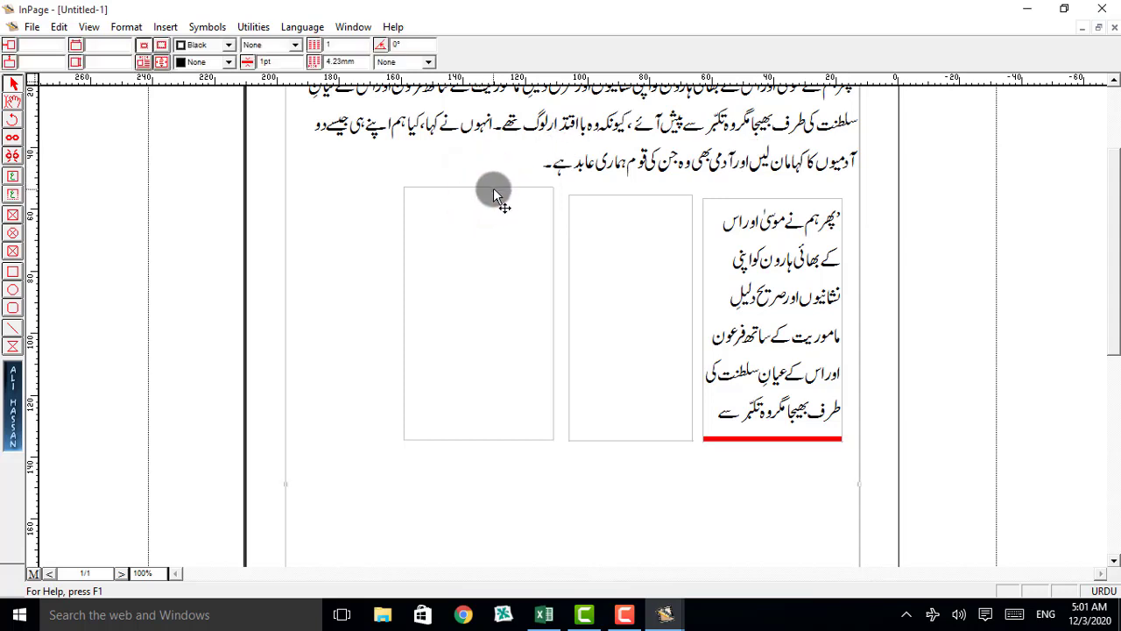
click(495, 192)
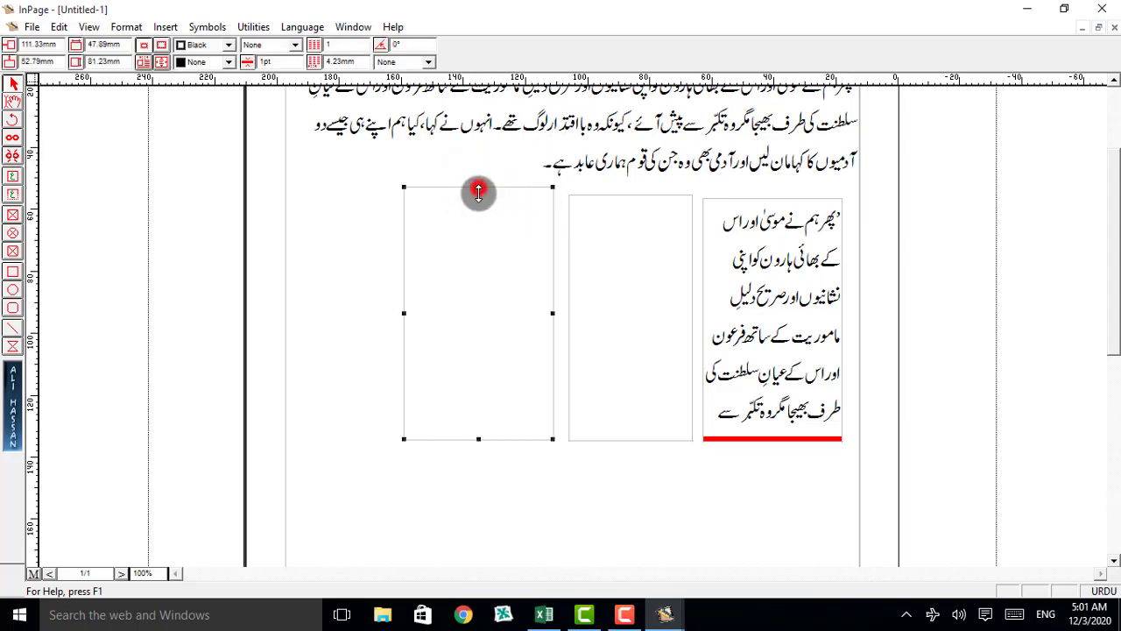
drag(478, 188, 480, 193)
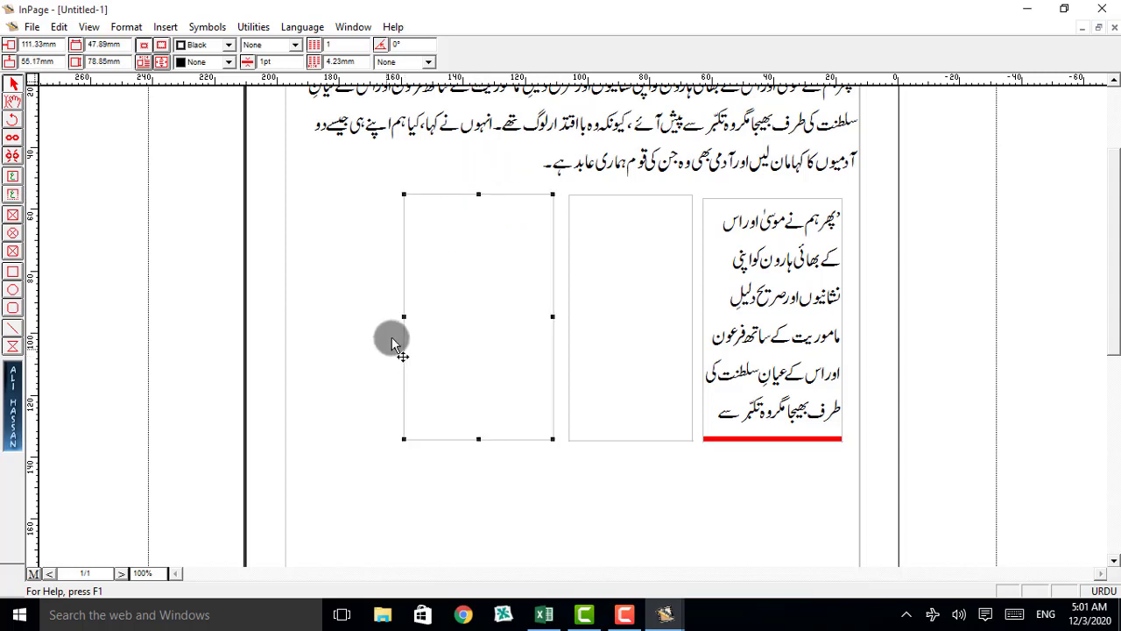
drag(405, 316, 422, 316)
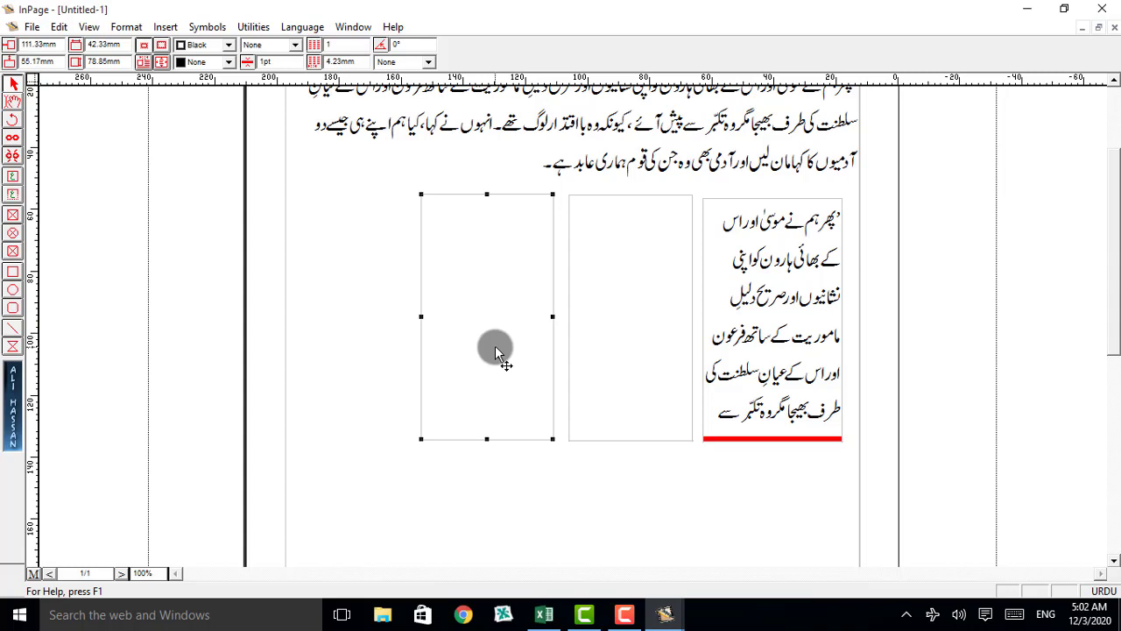
click(421, 451)
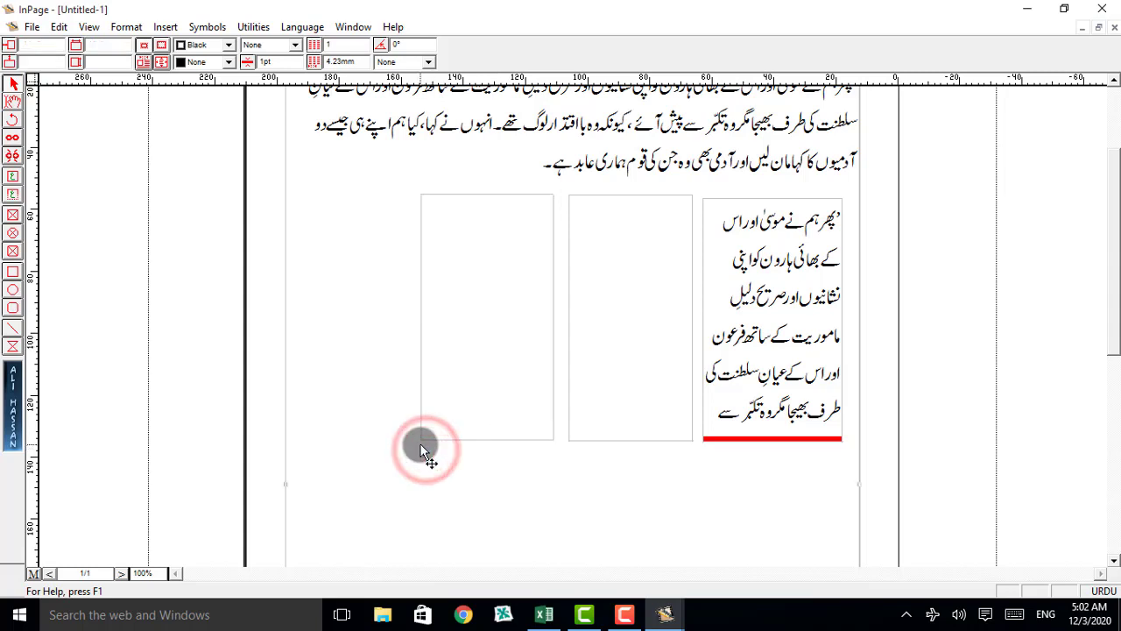